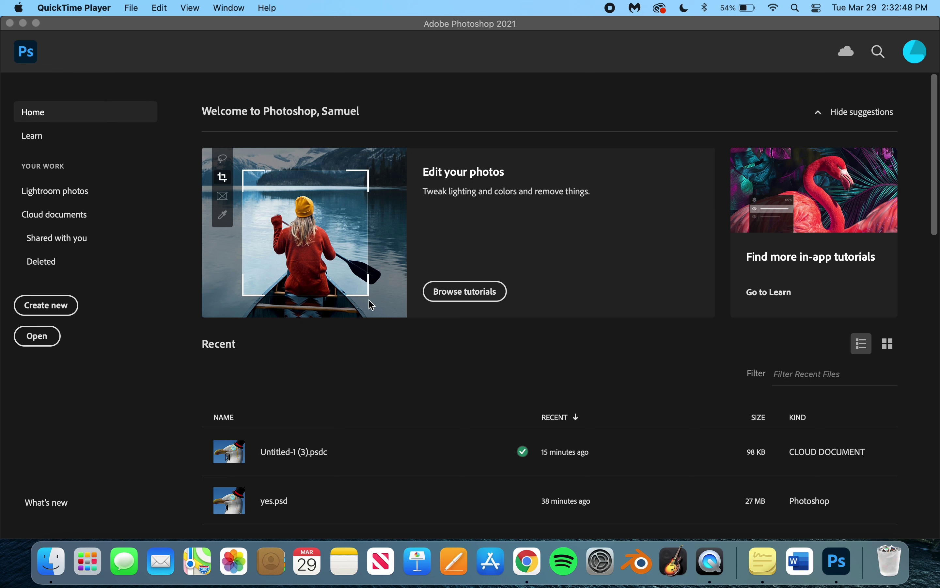
Create a blank document from the Default Photoshop Size preset: 7 × 5 in at 300 ppi
left_click(72, 313)
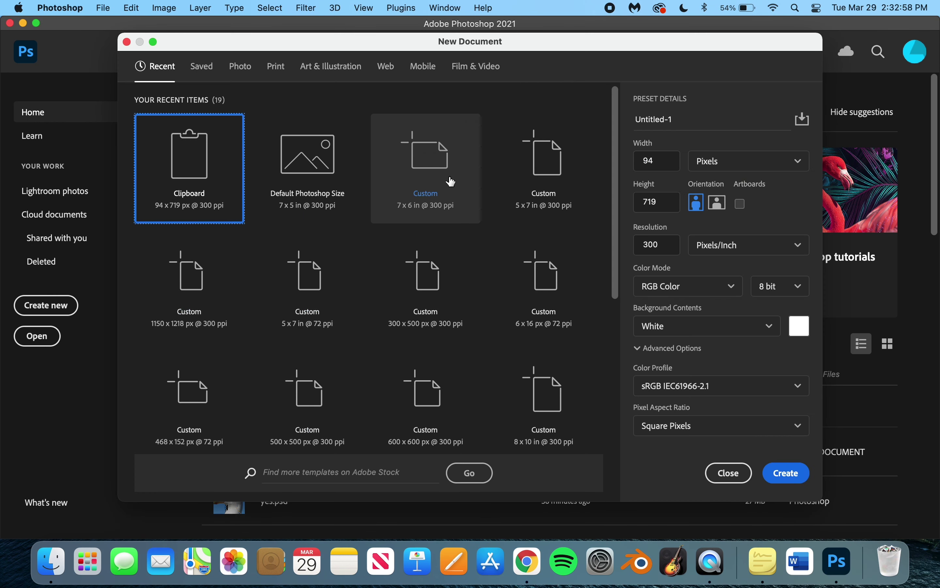
left_click(313, 161)
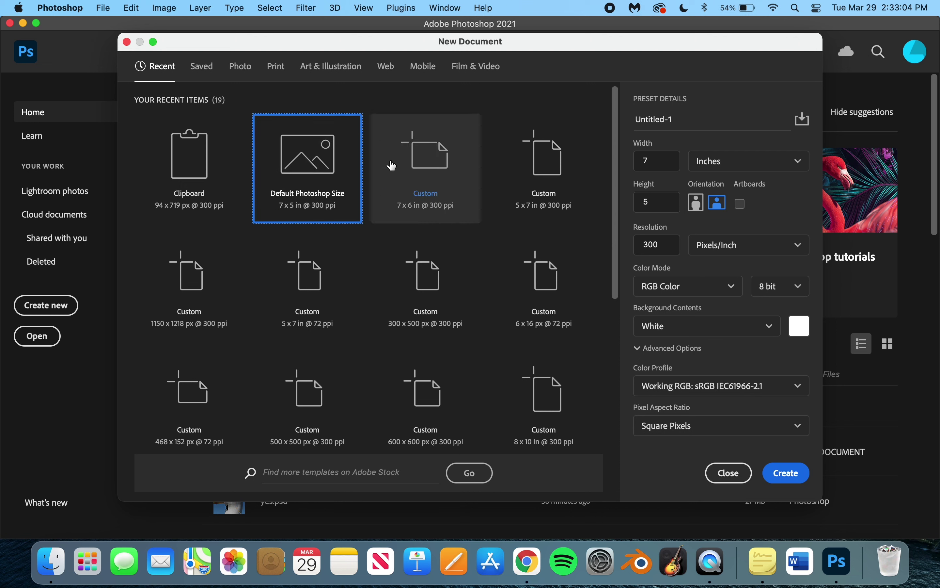
left_click(785, 474)
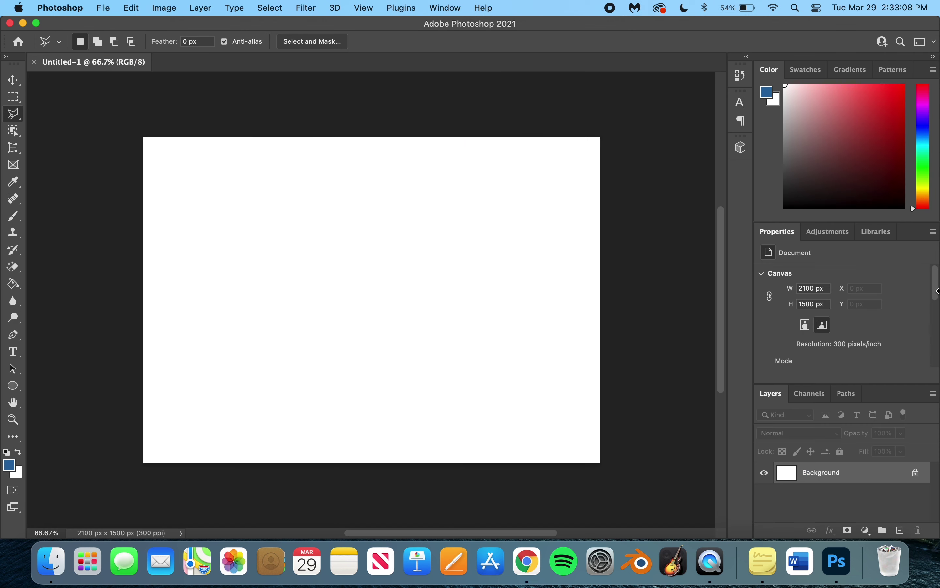
Drag Gull_portrait_ca_usa.jpg from the desktop onto the canvas as a new layer
left_click_drag(939, 289, 789, 312)
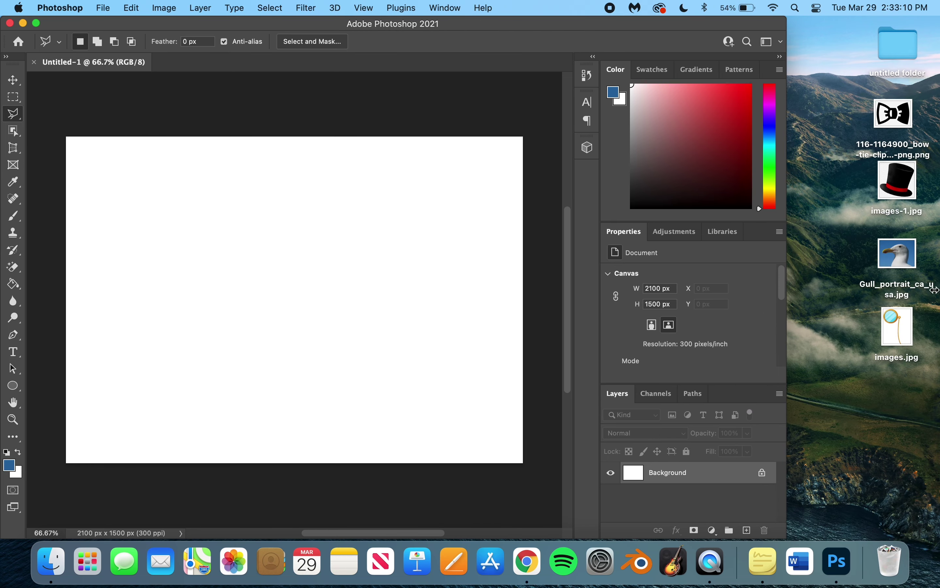
left_click(834, 241)
left_click_drag(899, 255, 283, 295)
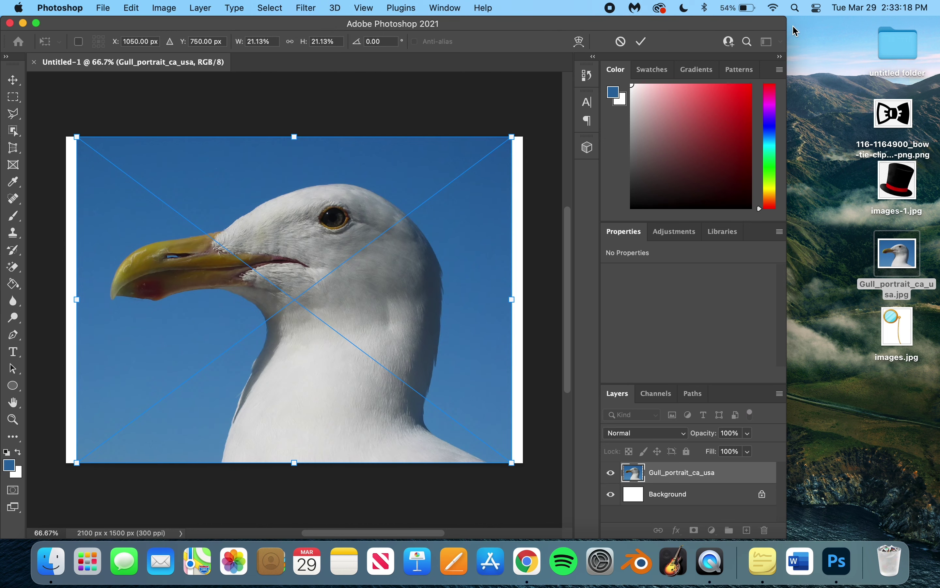
left_click_drag(788, 29, 900, 30)
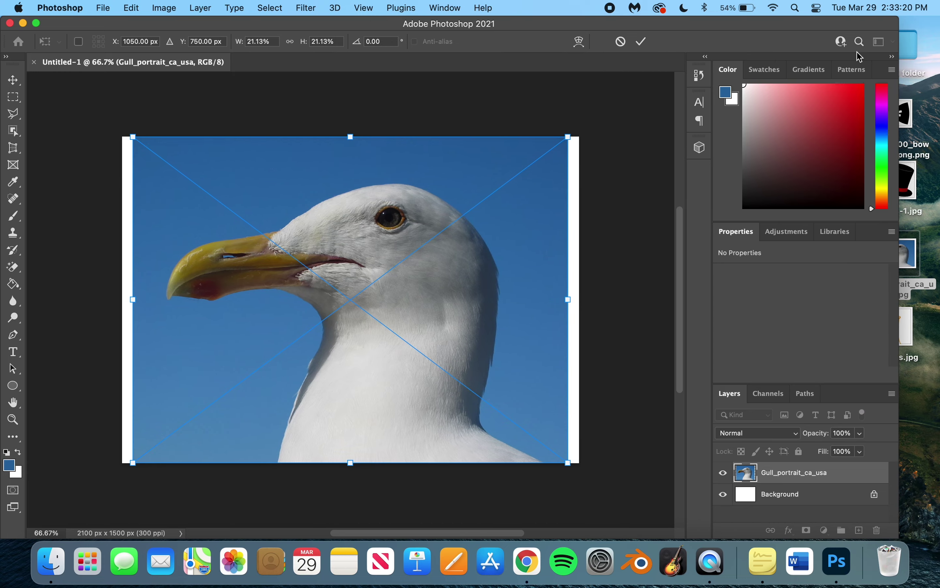
Enlarge and reposition the gull photo so it covers the canvas
left_click_drag(568, 463, 557, 389)
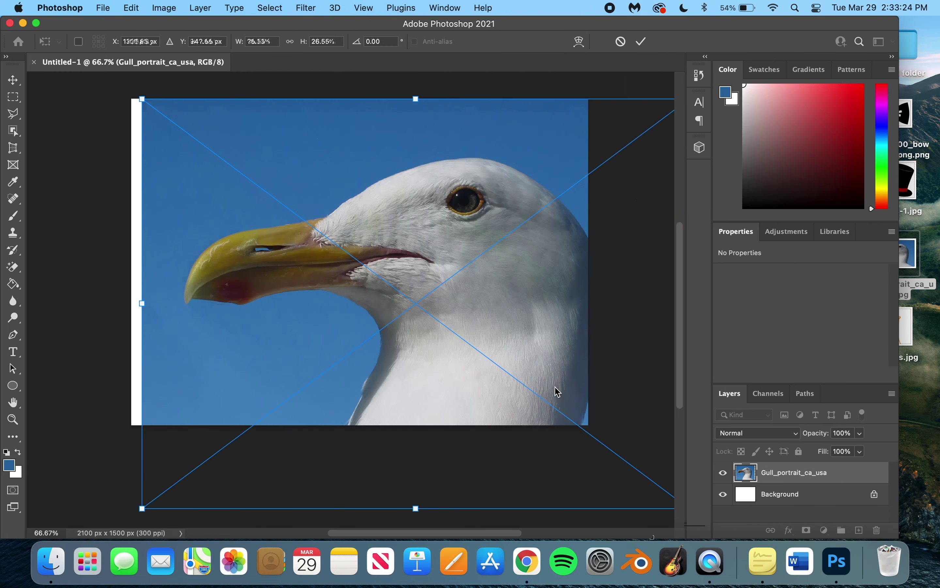
left_click_drag(468, 371, 420, 336)
scroll(536, 438, "down", 1)
scroll(536, 439, "right", 1)
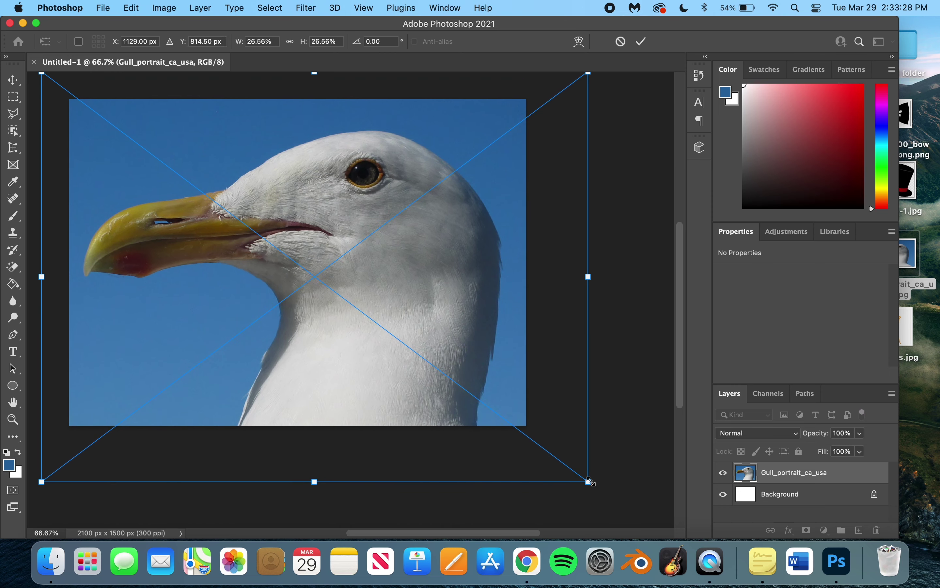
left_click_drag(589, 481, 636, 525)
left_click_drag(407, 295, 389, 315)
scroll(408, 335, "down", 2)
scroll(408, 334, "right", 1)
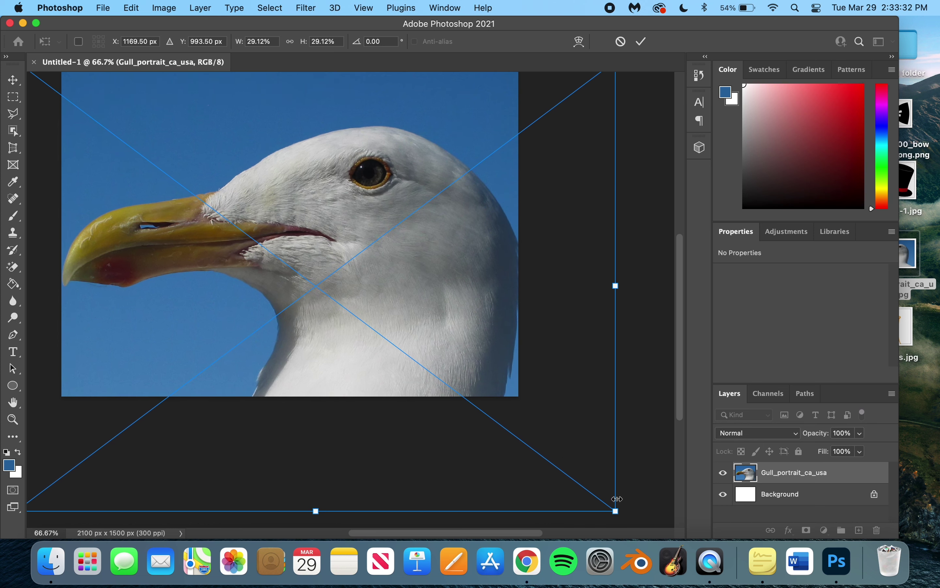
Fine-tune the gull photo's size and position, then commit it at 28.09%
left_click_drag(618, 510, 596, 494)
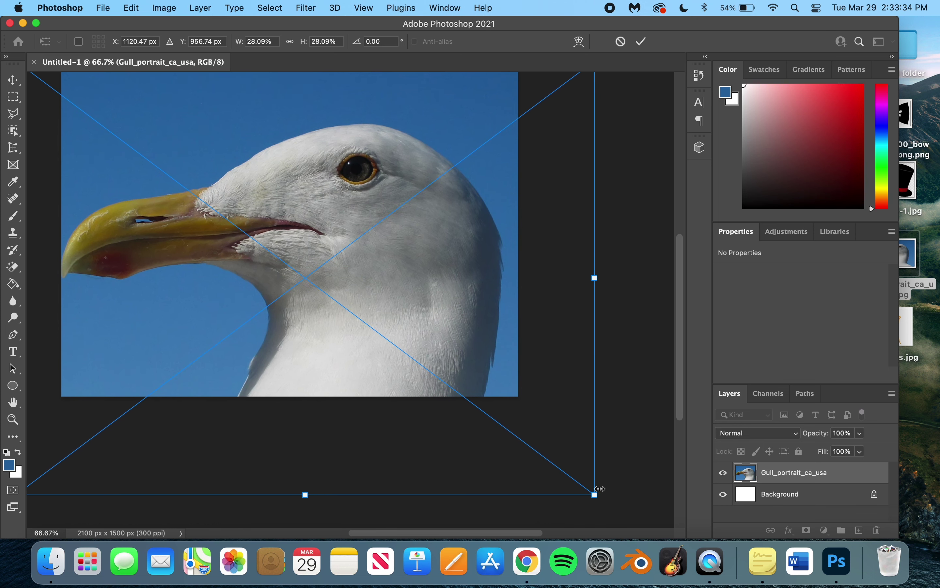
scroll(460, 418, "left", 3)
scroll(459, 418, "up", 1)
scroll(469, 287, "right", 2)
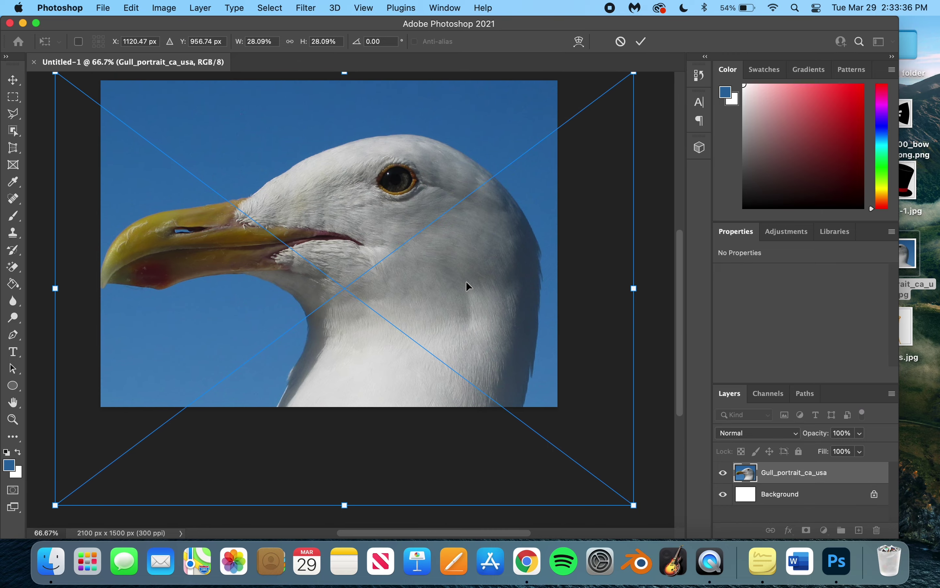
left_click_drag(634, 288, 577, 286)
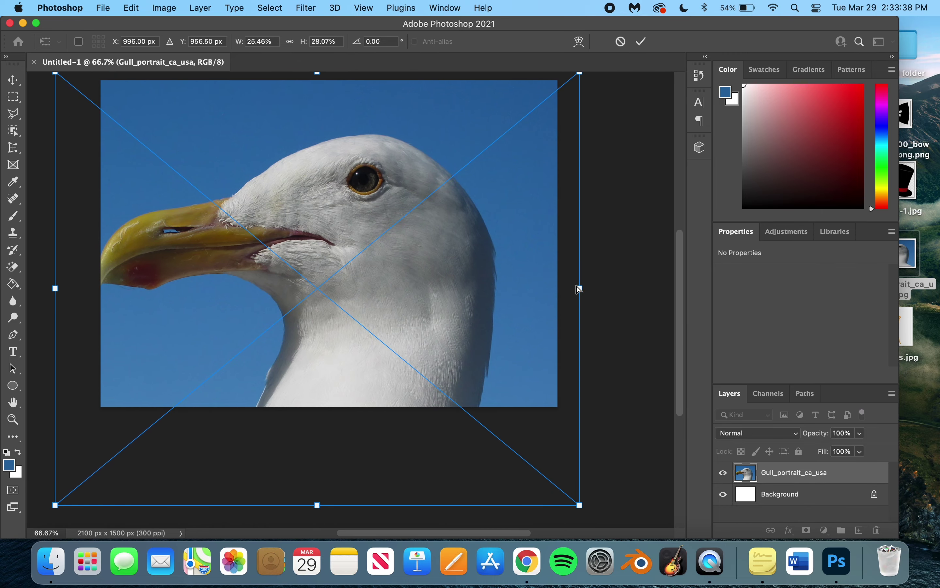
key("super+z")
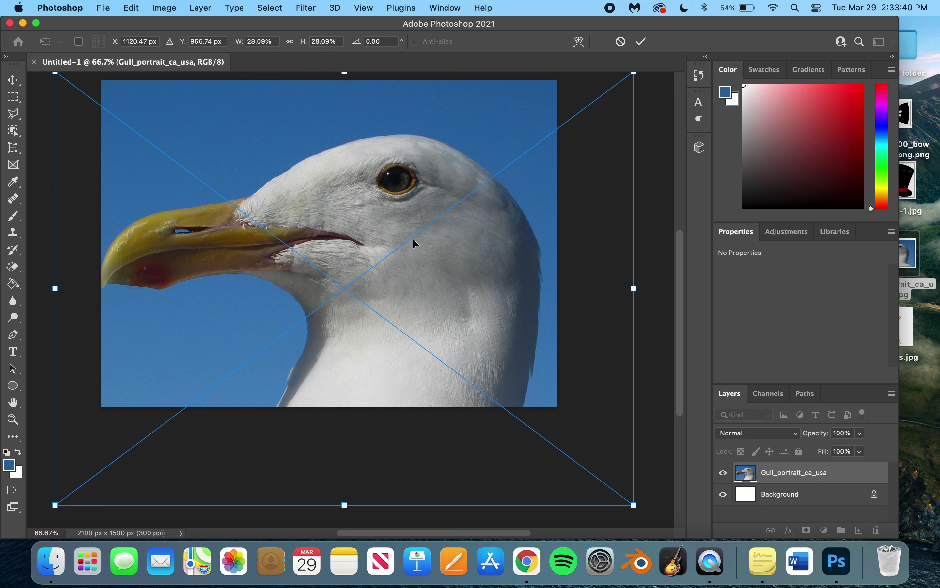
left_click_drag(413, 238, 442, 253)
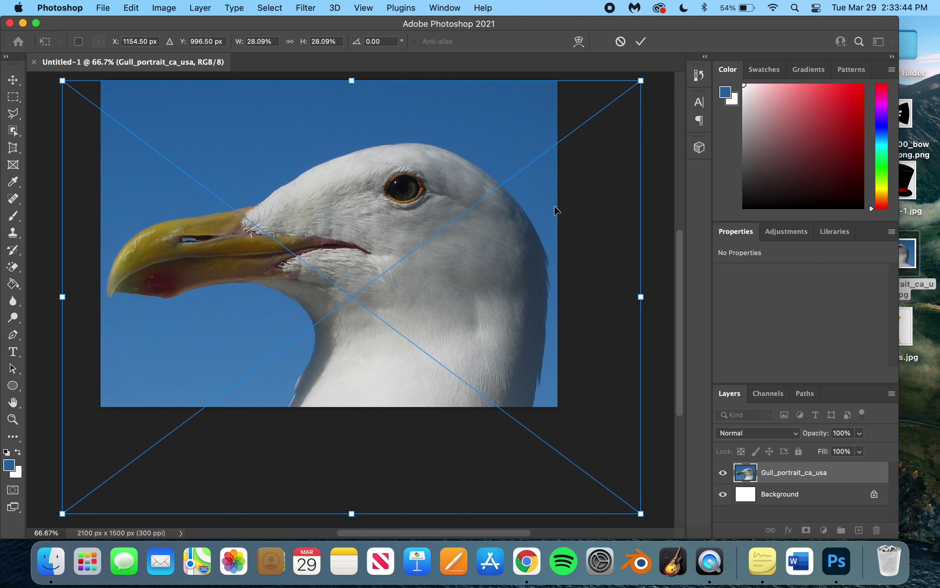
key("Return")
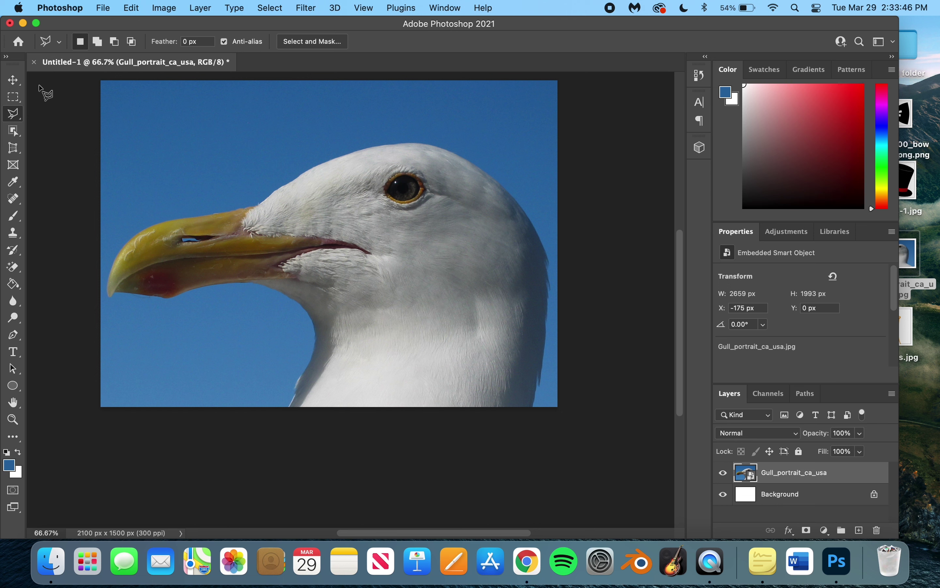
Drag the monocle picture images.jpg from the desktop onto the canvas
left_click(13, 80)
scroll(586, 365, "right", 3)
scroll(587, 365, "up", 1)
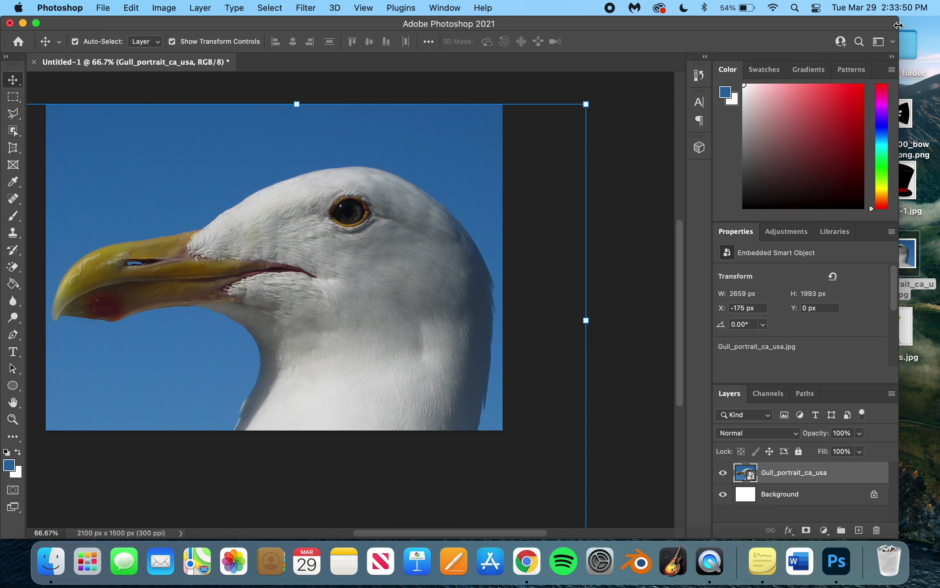
left_click_drag(900, 25, 872, 24)
scroll(556, 274, "down", 5)
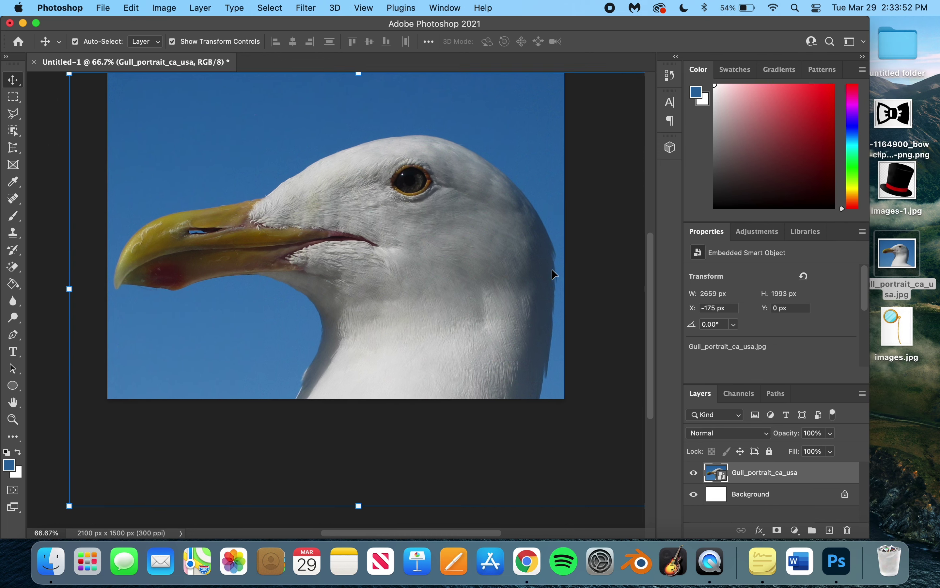
scroll(555, 274, "right", 2)
left_click_drag(889, 340, 351, 216)
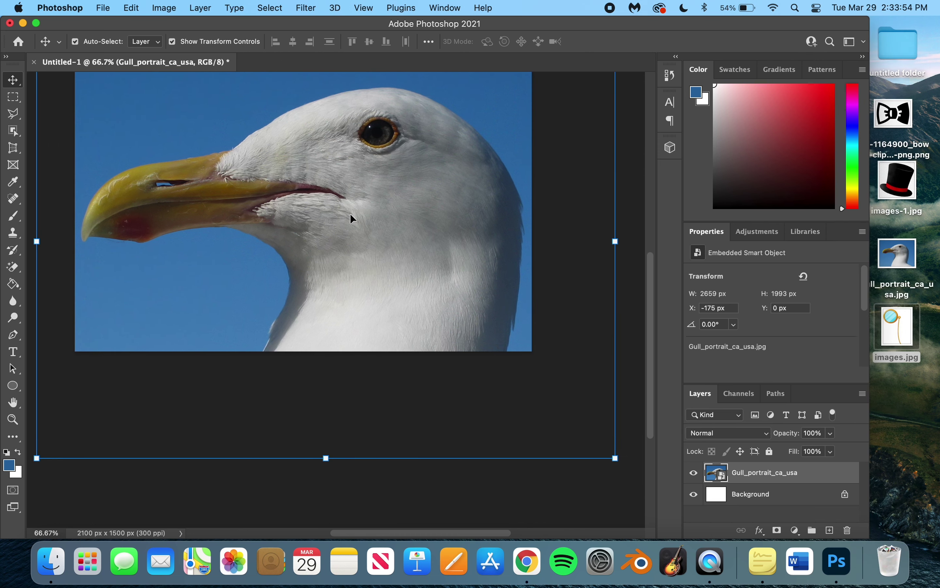
Commit the placed monocle and drag it over the gull's eye
key("Return")
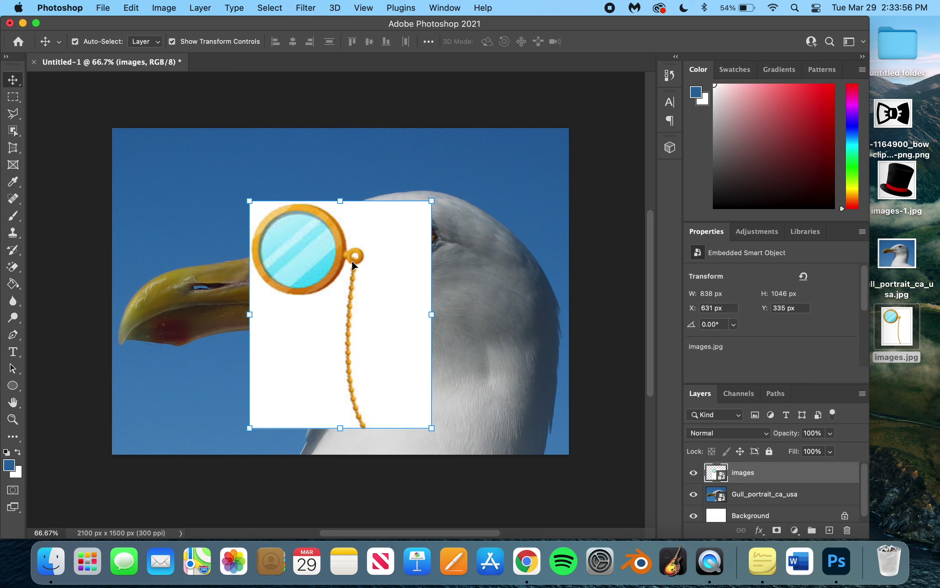
left_click_drag(352, 260, 449, 249)
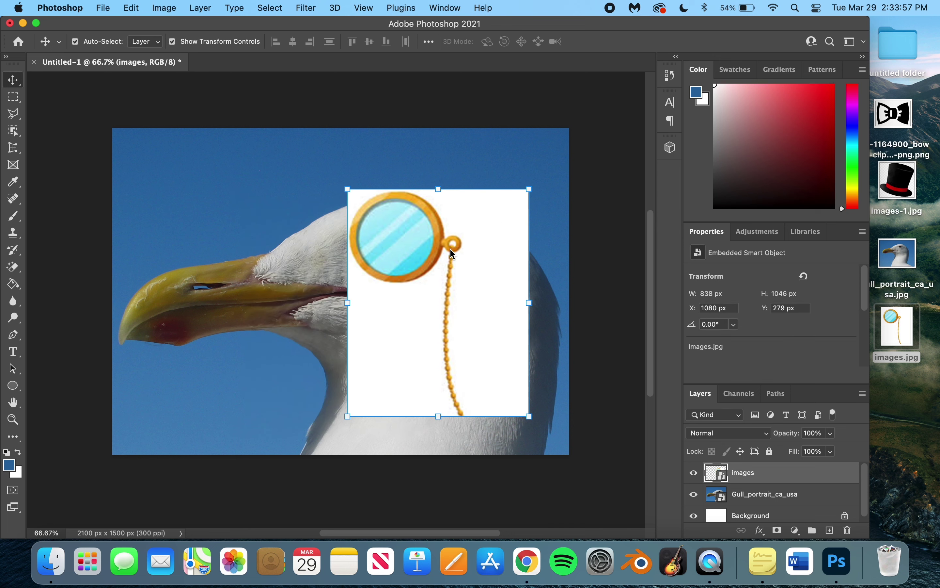
left_click(20, 271)
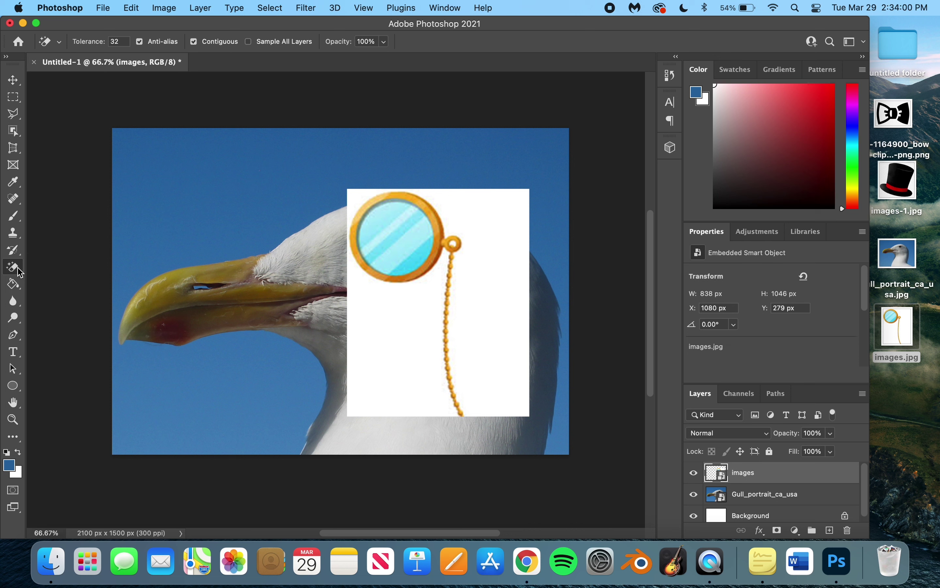
Magic Erase the monocle's white background, rasterizing the layer when prompted
left_click(401, 357)
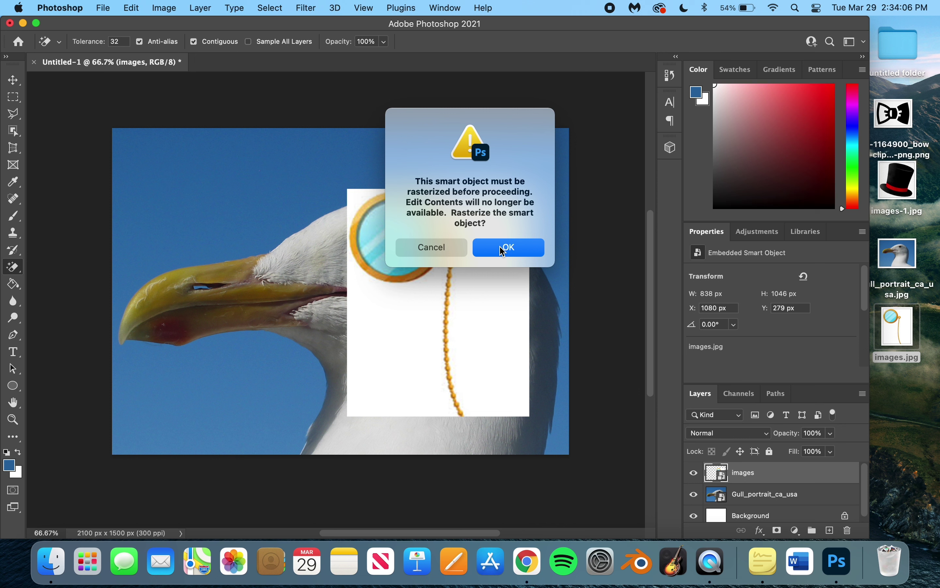
left_click(504, 252)
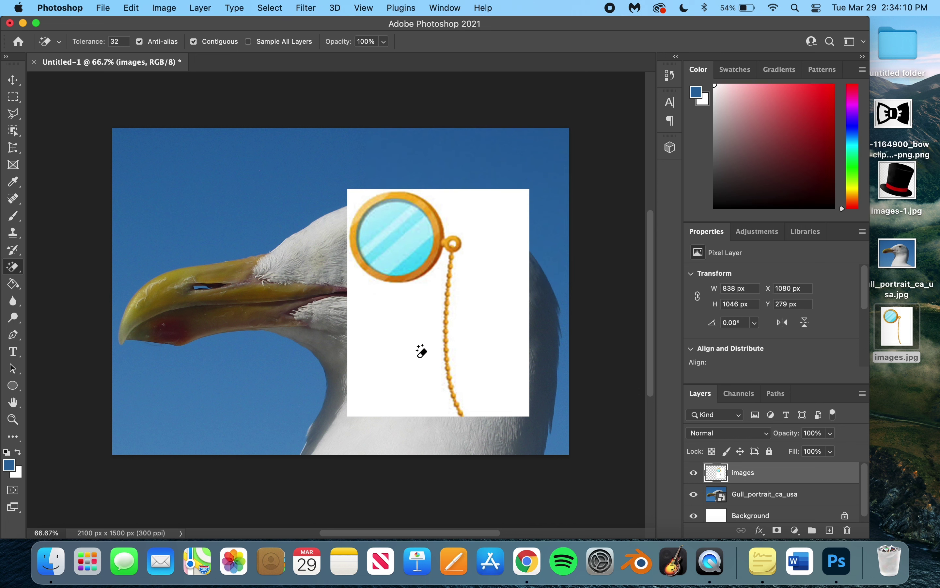
left_click(422, 351)
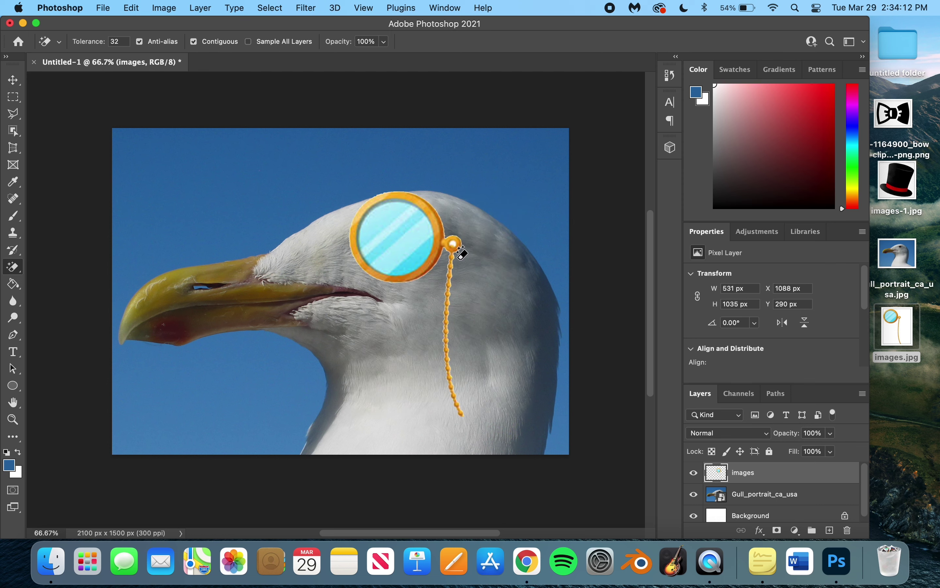
Clear the white inside the chain's small ring so the gull shows through
scroll(461, 253, "up", 10)
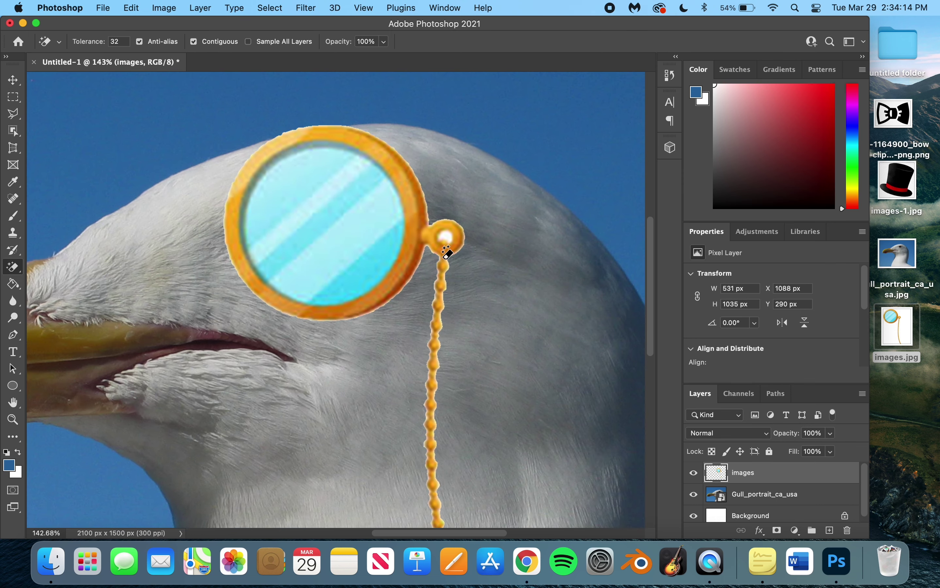
scroll(452, 252, "up", 5)
scroll(453, 252, "right", 4)
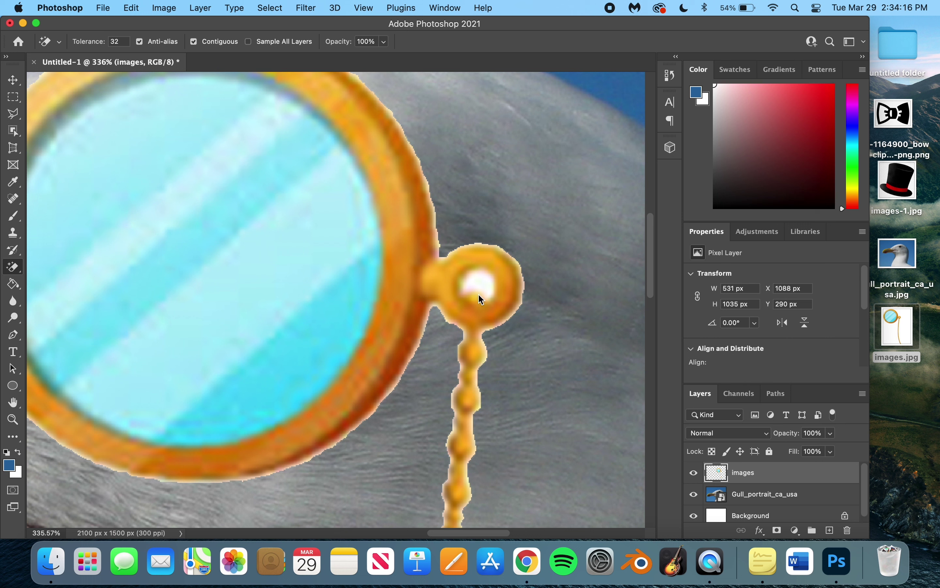
left_click(482, 289)
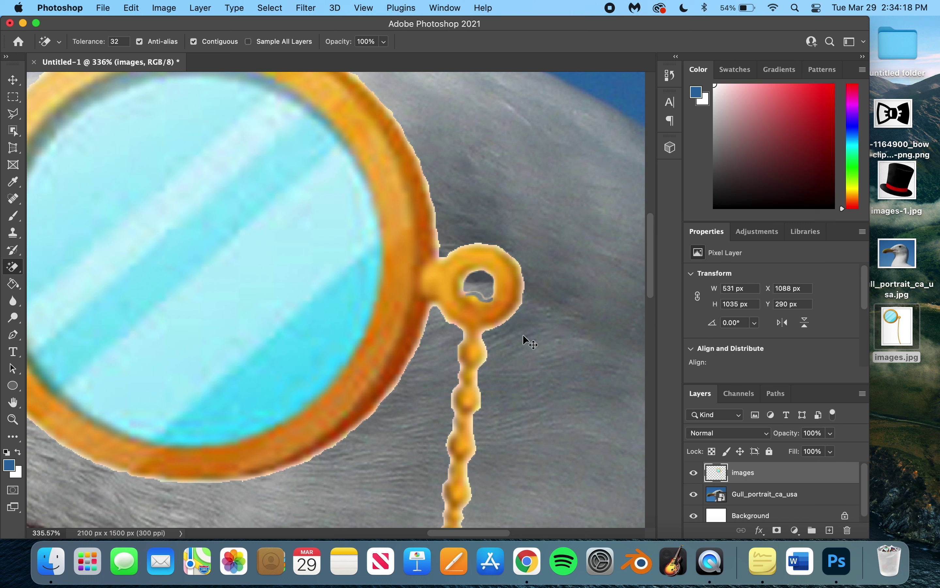
key("super+z")
left_click(492, 290)
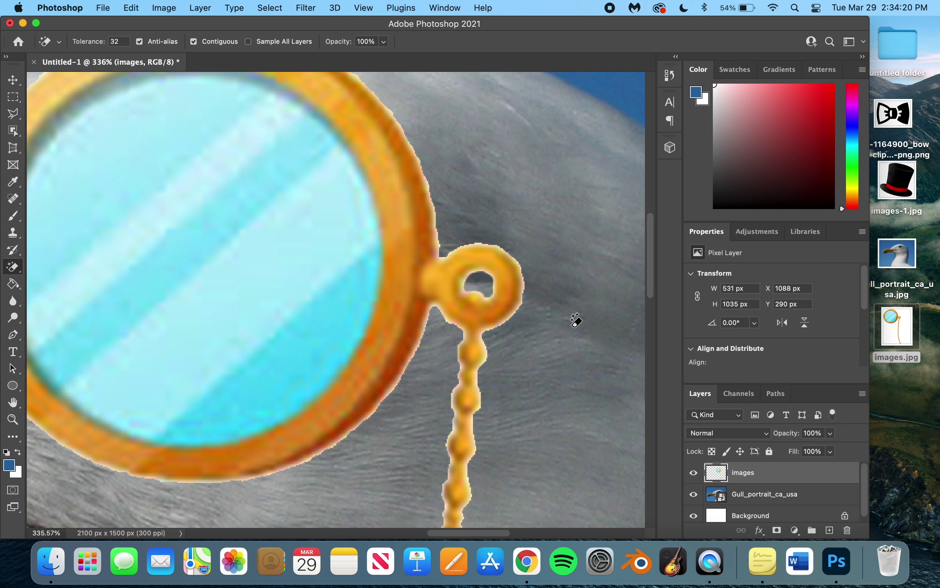
scroll(583, 321, "down", 1)
scroll(583, 320, "right", 1)
scroll(590, 323, "down", 10)
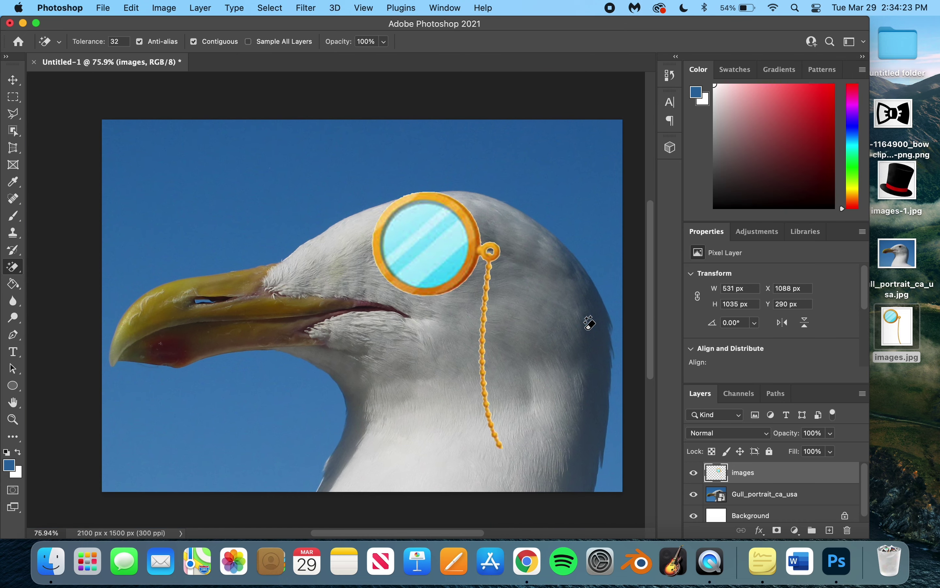
Move the monocle right and down to X 1189 px, Y 335 px over the eye
left_click(13, 79)
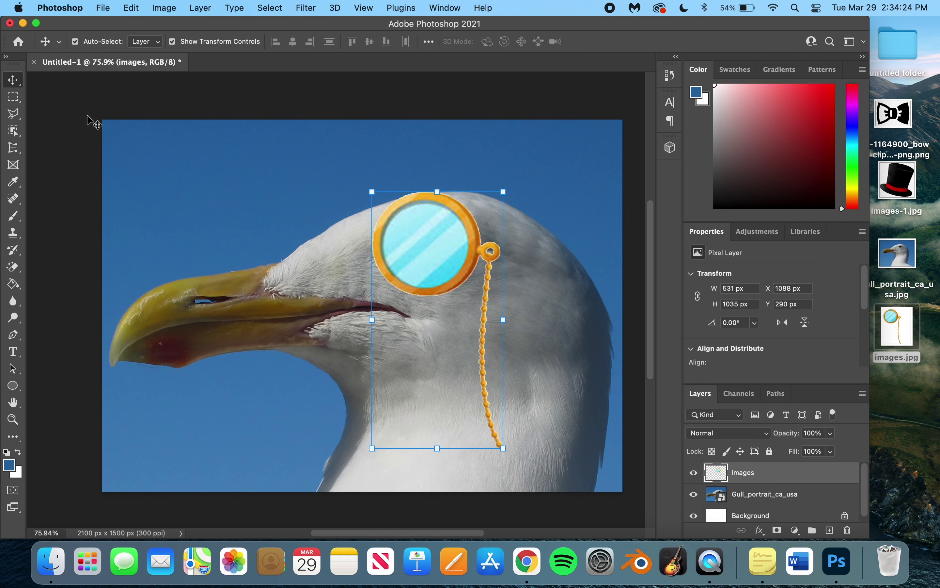
left_click_drag(431, 235, 465, 249)
left_click(553, 189)
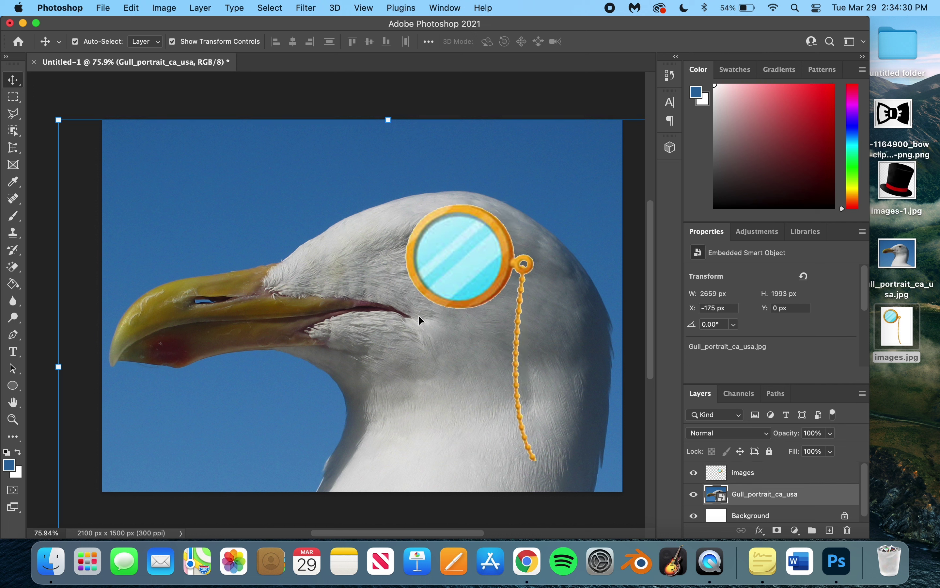
left_click_drag(471, 283, 463, 279)
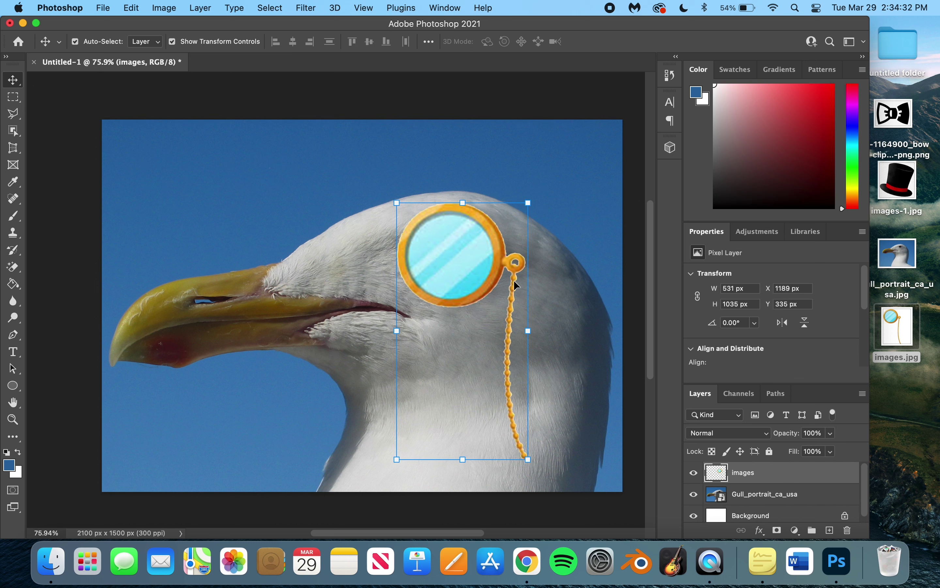
scroll(552, 288, "down", 2)
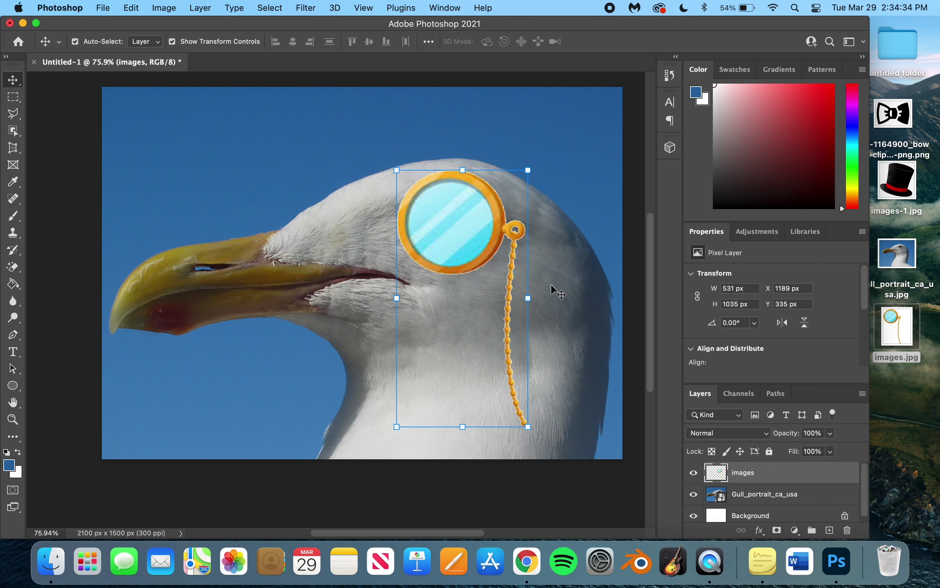
Select the monocle's chain with Object Selection and copy it to Layer 1
left_click(13, 114)
left_click(13, 131)
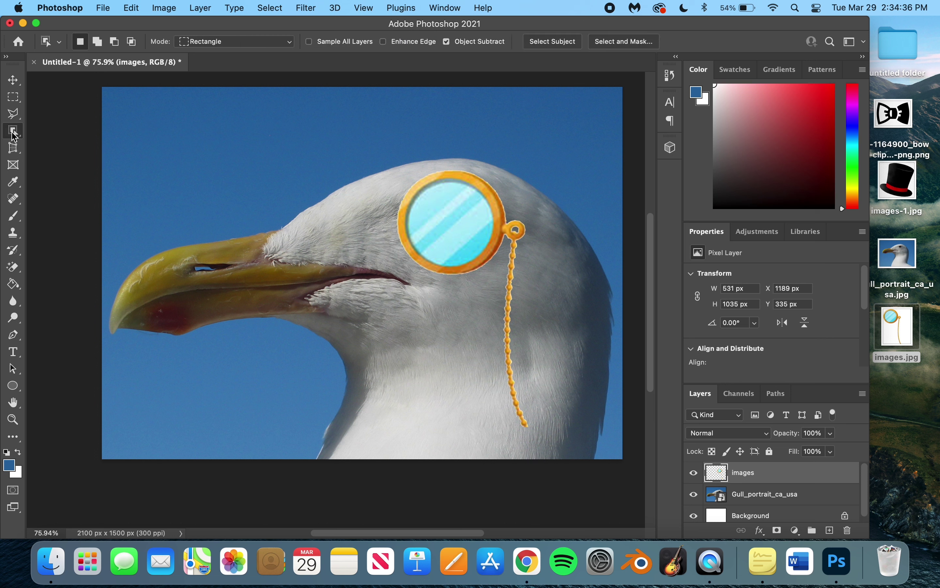
scroll(513, 281, "right", 2)
scroll(513, 281, "down", 1)
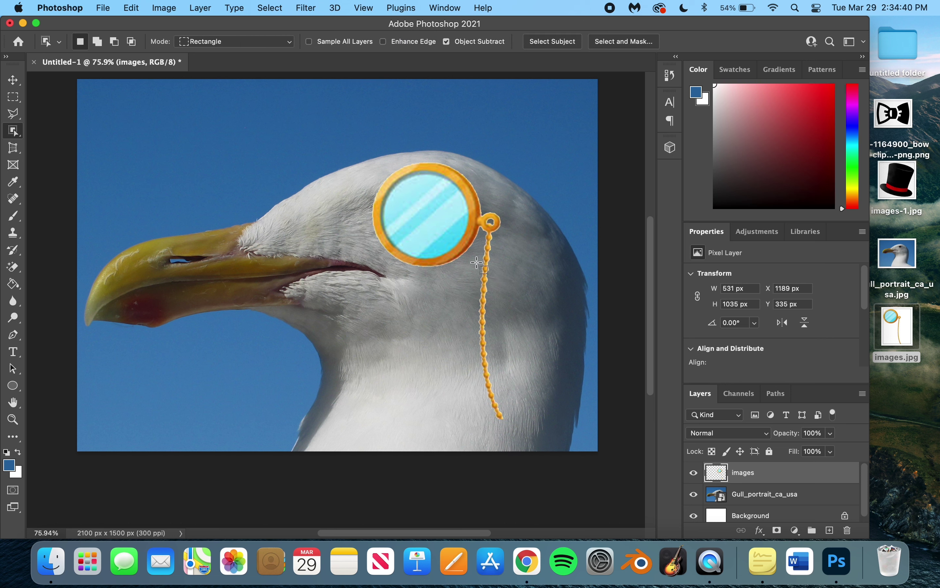
left_click_drag(477, 263, 519, 431)
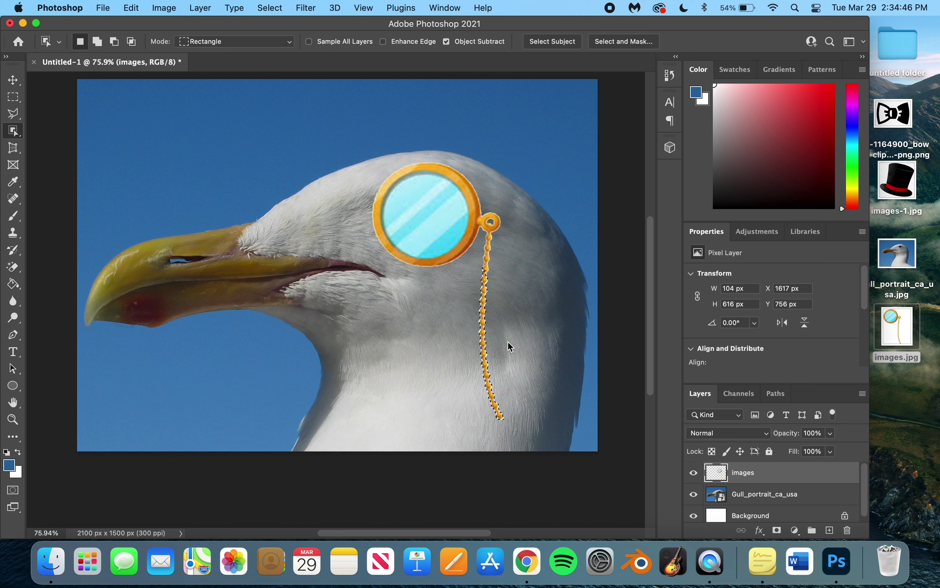
key("super+j")
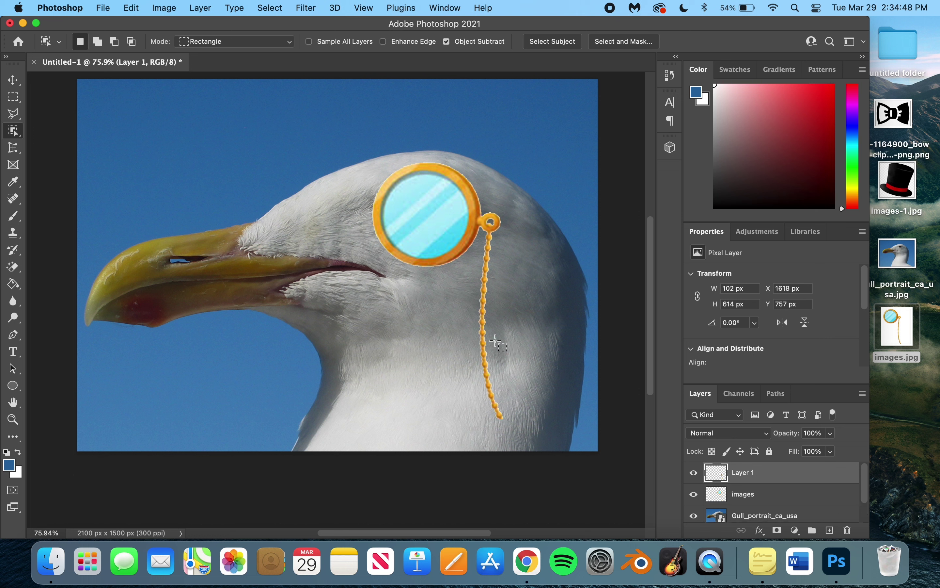
mouse_move(482, 344)
left_mouse_down()
mouse_move(483, 367)
mouse_move(504, 394)
mouse_move(495, 346)
mouse_move(487, 350)
left_mouse_up()
Make Layer 1 active and Alt-drag a duplicate of the chain beside it
left_click(13, 80)
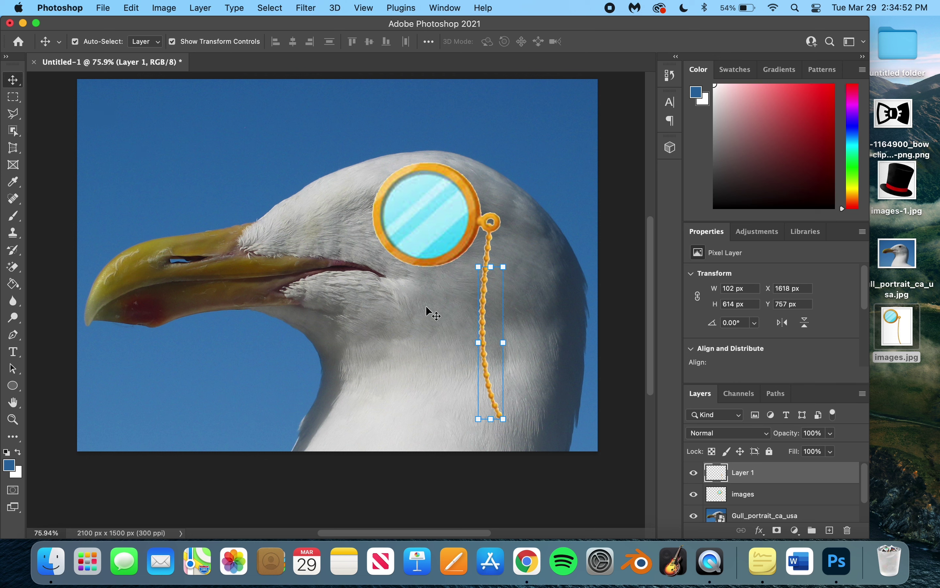
left_click_drag(493, 406, 501, 418)
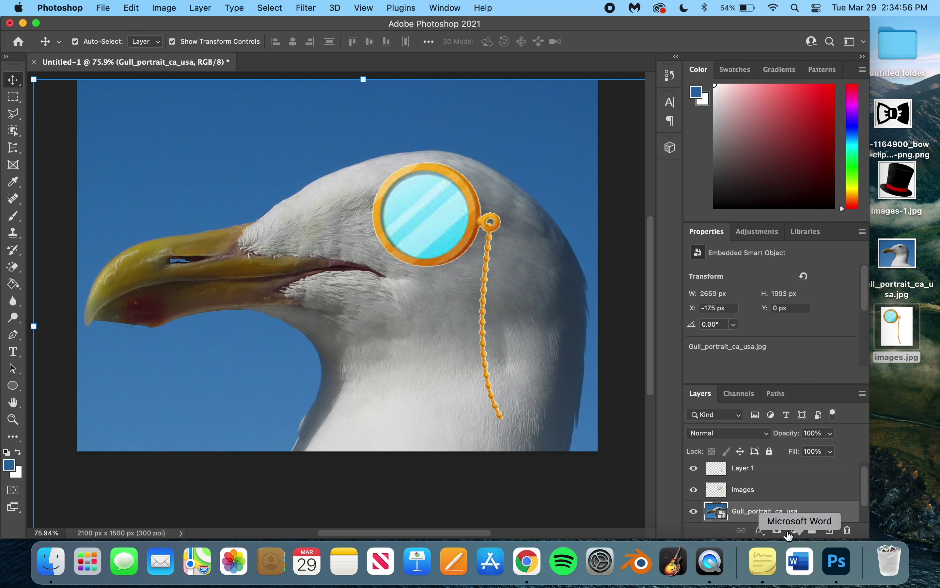
scroll(781, 498, "up", 1)
left_click(785, 479)
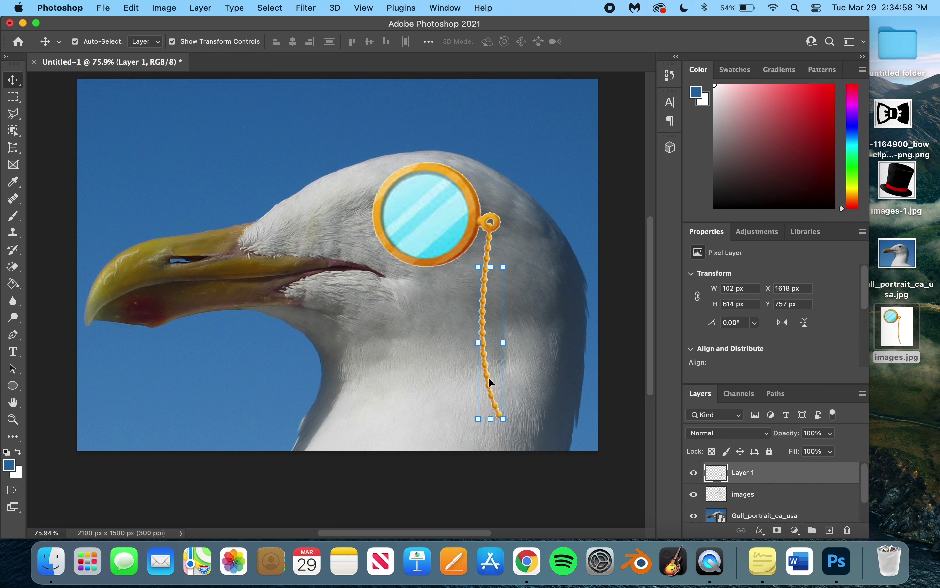
left_click_drag(492, 383, 528, 381)
Rotate the chain copy -29° and attach it below the first chain to the canvas bottom
left_click(551, 418)
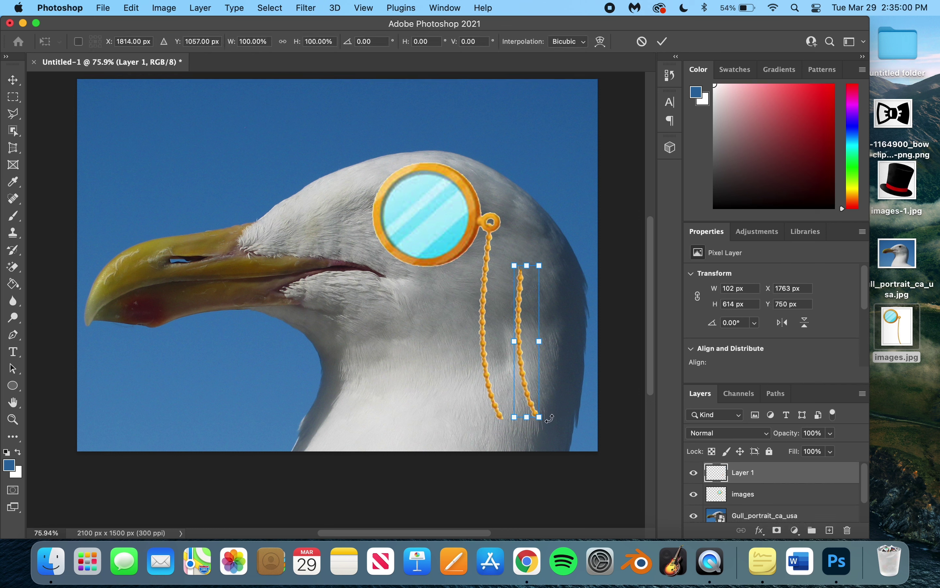
left_click_drag(551, 418, 560, 511)
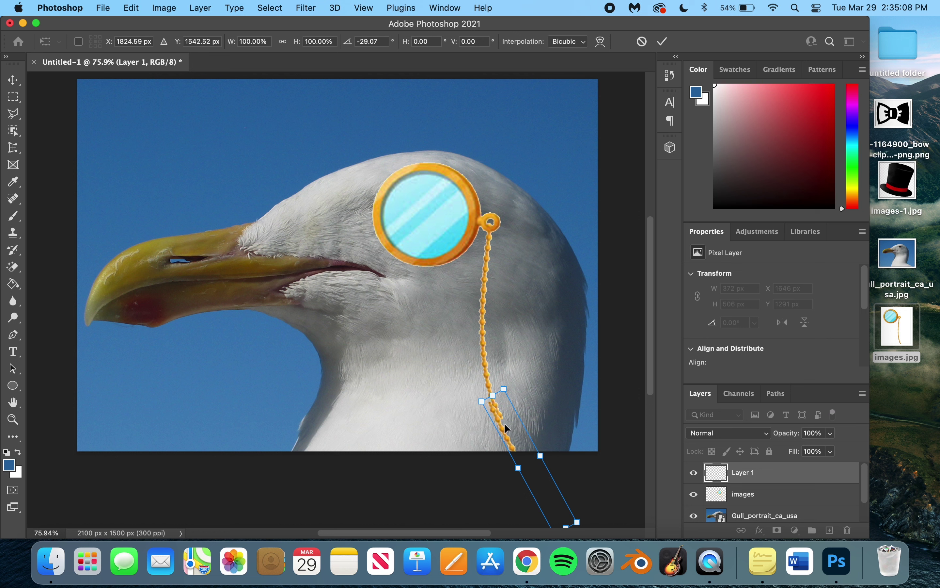
left_click_drag(504, 424, 509, 432)
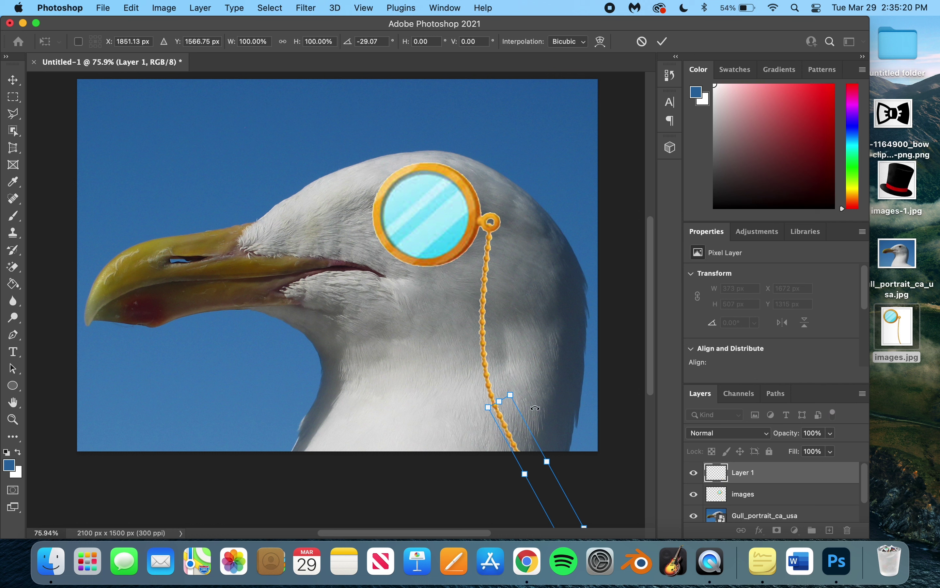
key("Return")
left_click(532, 407)
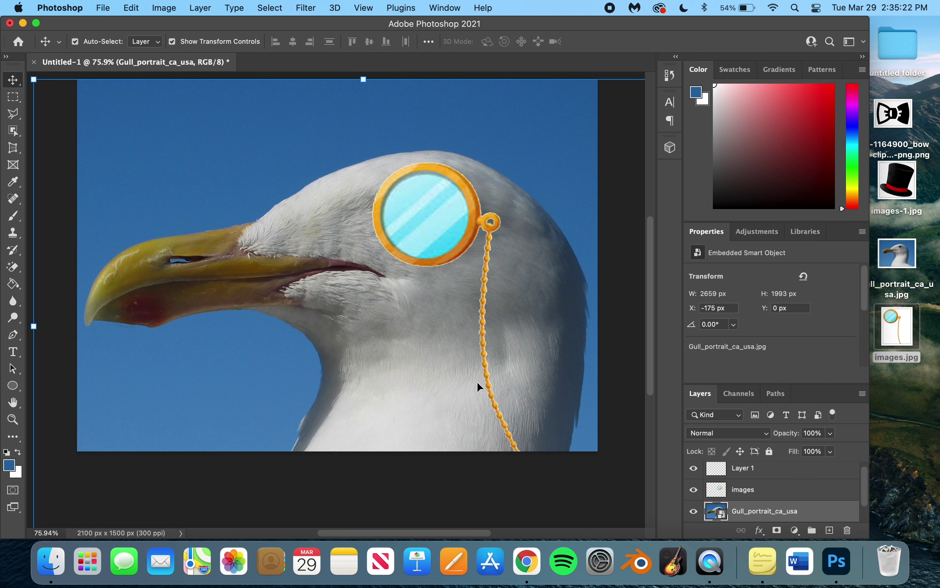
On the monocle layer, start a Polygonal Lasso outline along the lens's left and top rim
left_click(427, 222)
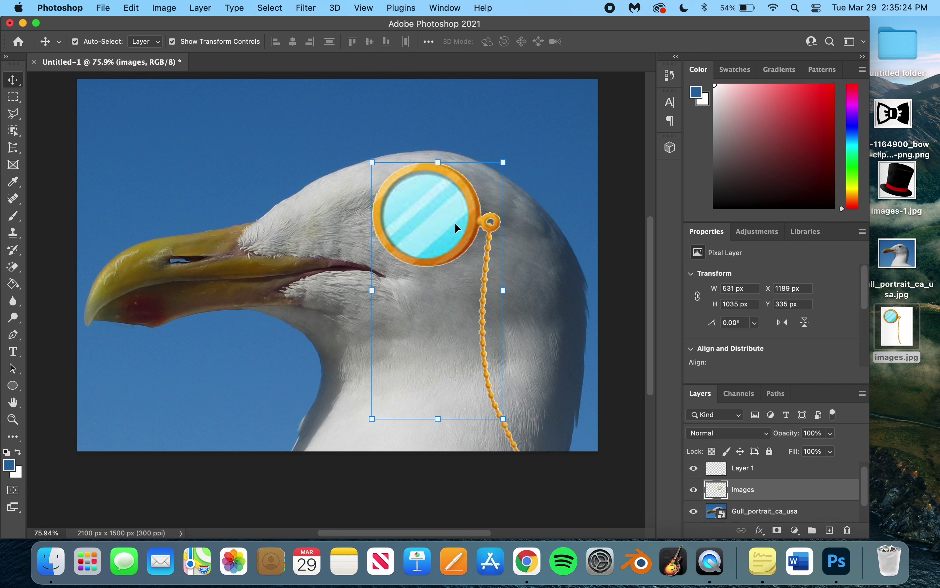
scroll(437, 231, "up", 10)
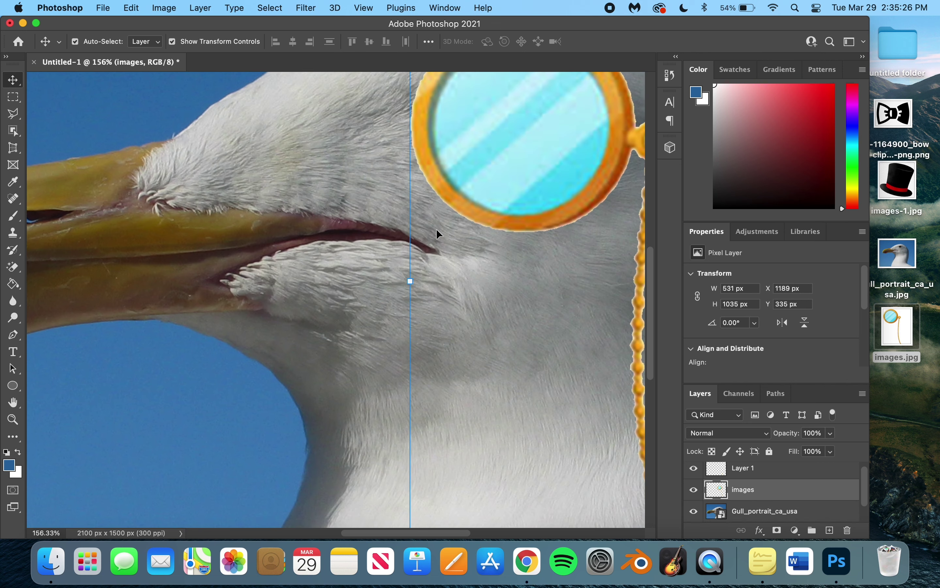
scroll(436, 228, "right", 10)
scroll(436, 228, "up", 6)
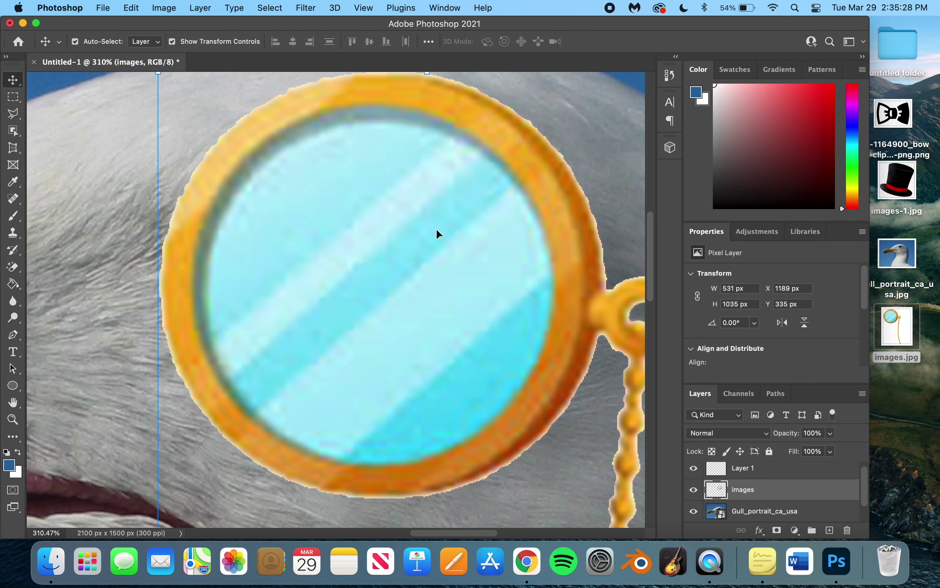
left_click(13, 113)
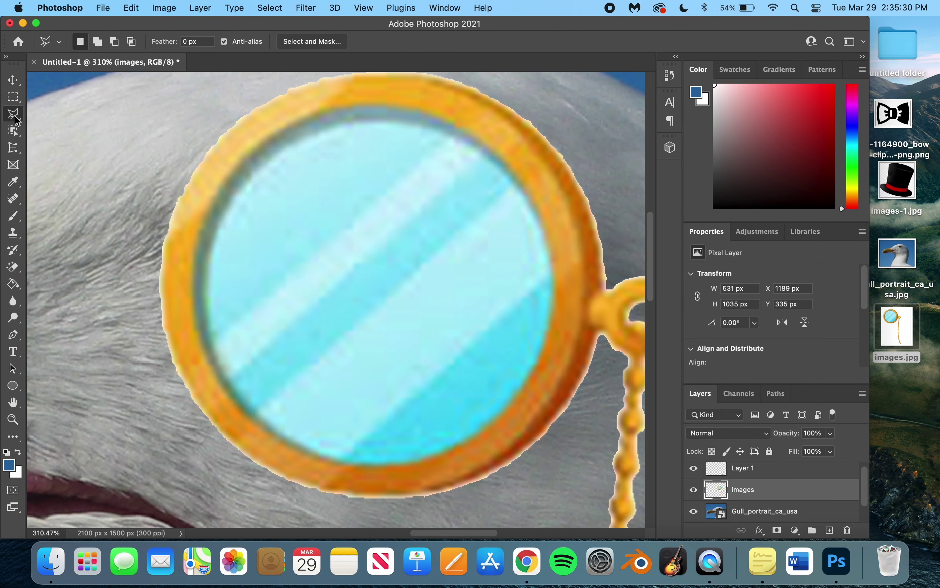
left_click(213, 242)
left_click(413, 126)
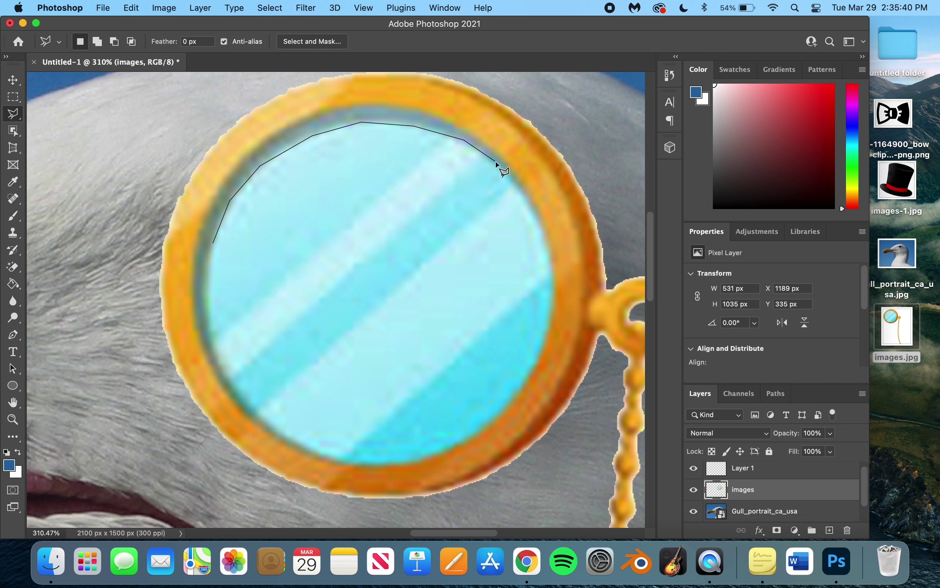
left_click(536, 219)
Finish tracing the lens down its right side and bottom, closing at the start point
left_click(553, 281)
left_click(546, 329)
left_click(490, 418)
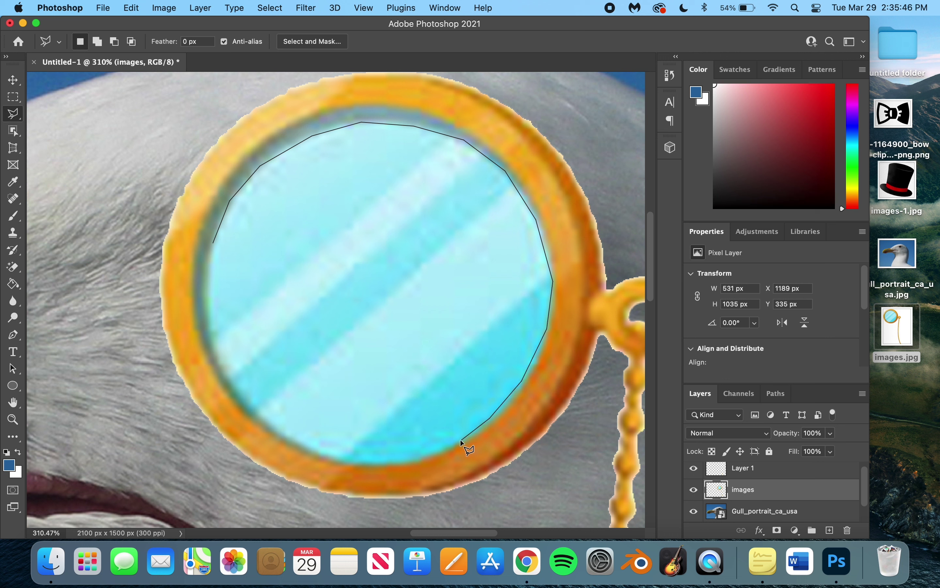
left_click(396, 463)
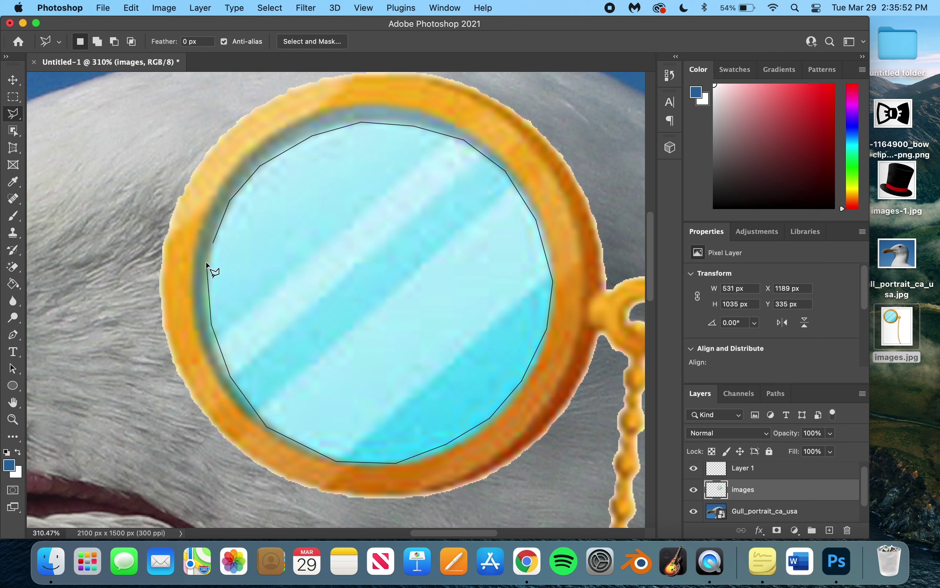
left_click(213, 244)
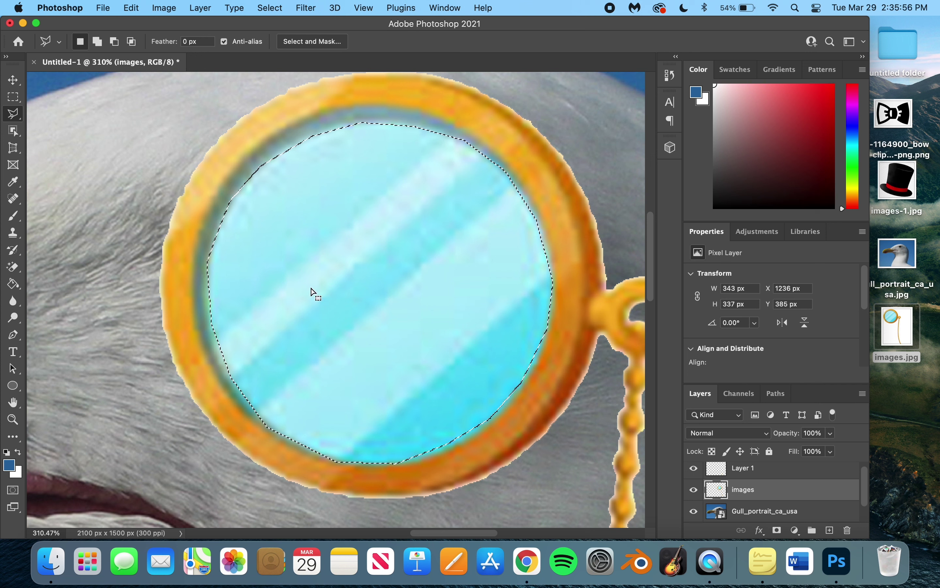
Copy and delete the lens glass, paste it as Layer 2, and set 75% opacity
key("super+c")
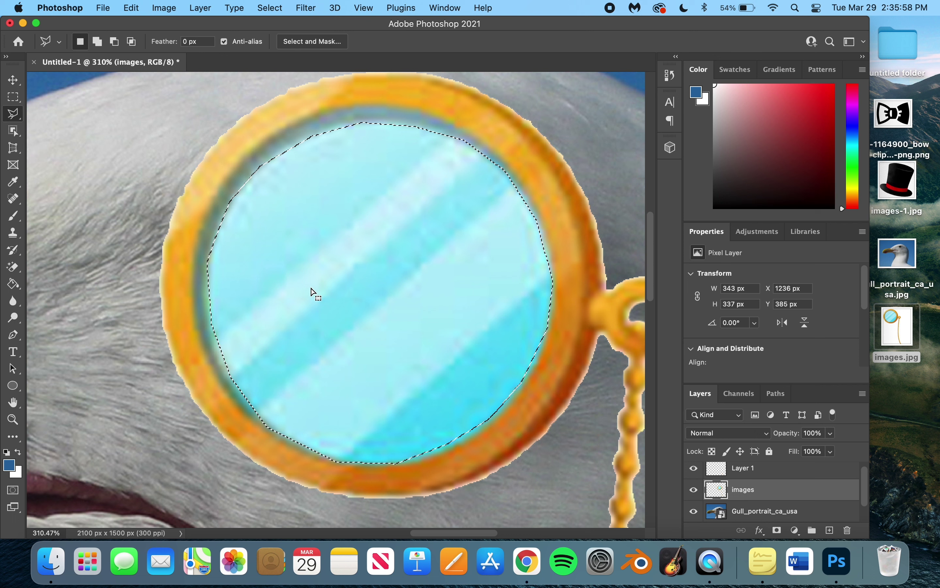
key("Delete")
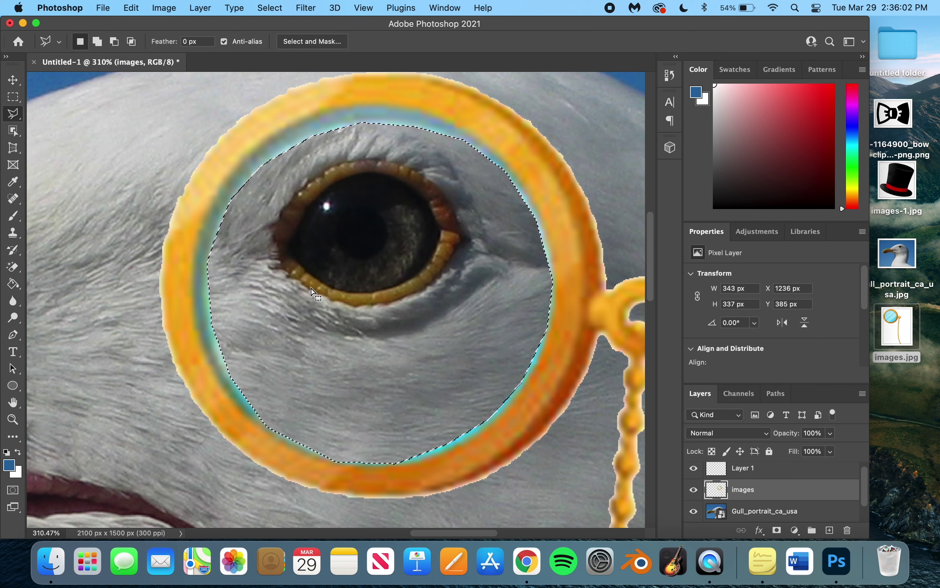
key("super+v")
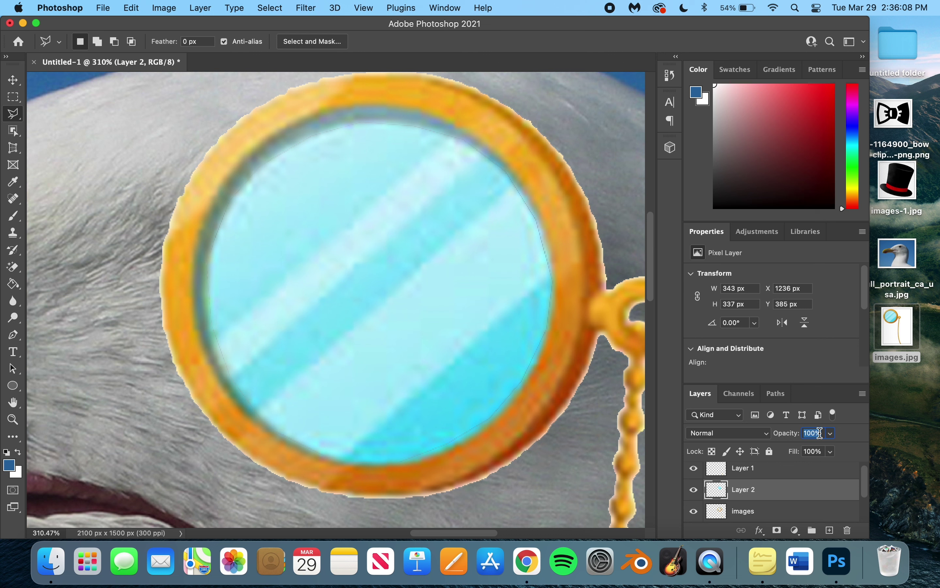
type("75")
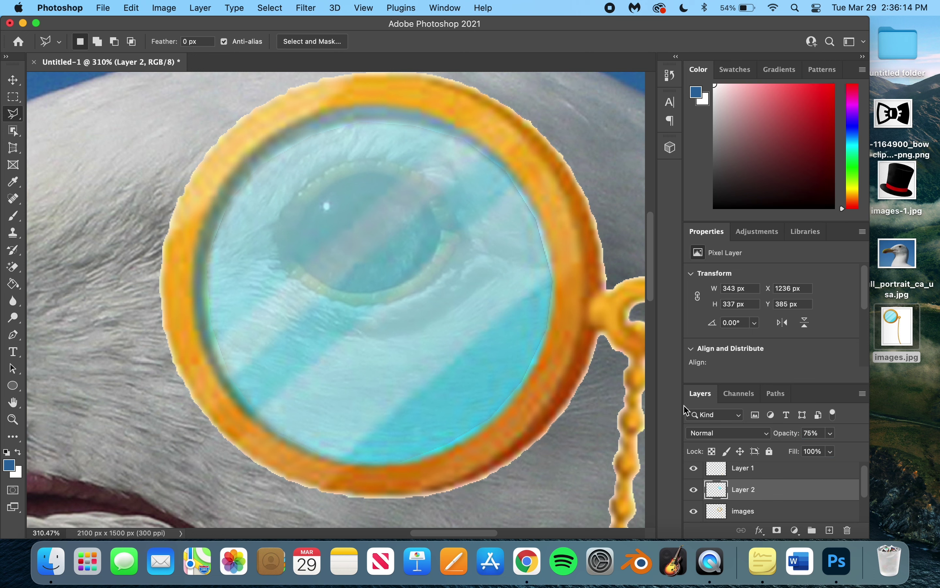
scroll(546, 343, "down", 5)
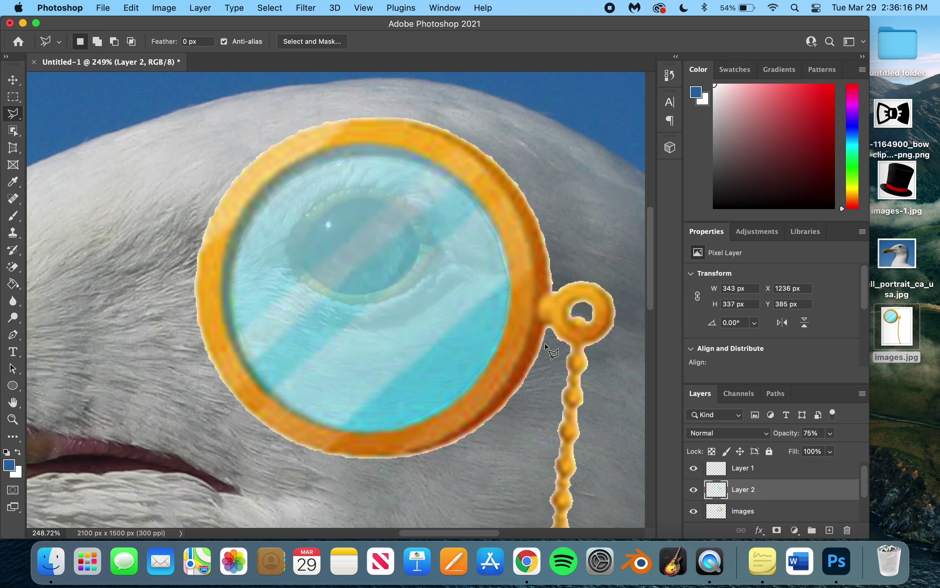
Place the images-1.jpg top hat and Magic Erase its background, rasterizing the layer
left_click(895, 205)
left_click_drag(896, 204, 428, 207)
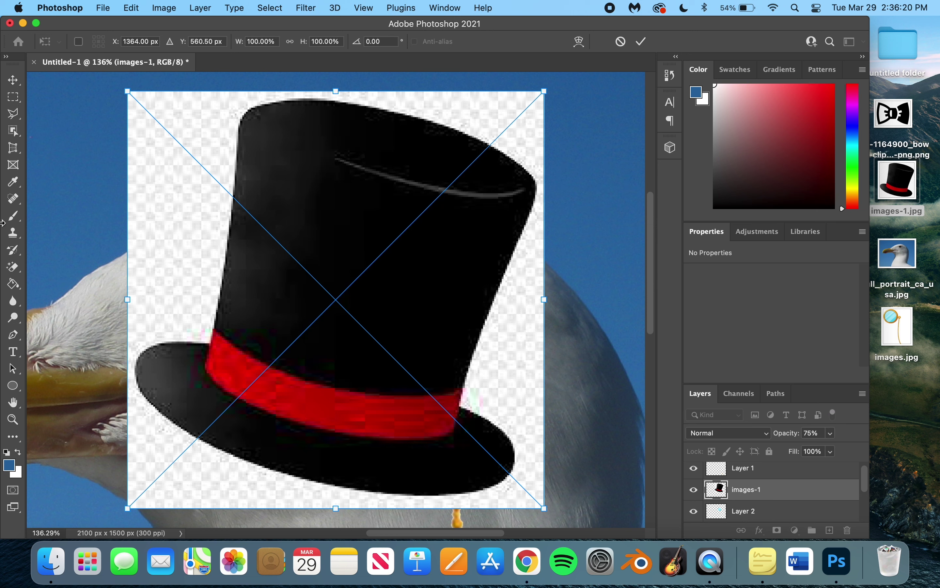
left_click(13, 267)
left_click(194, 241)
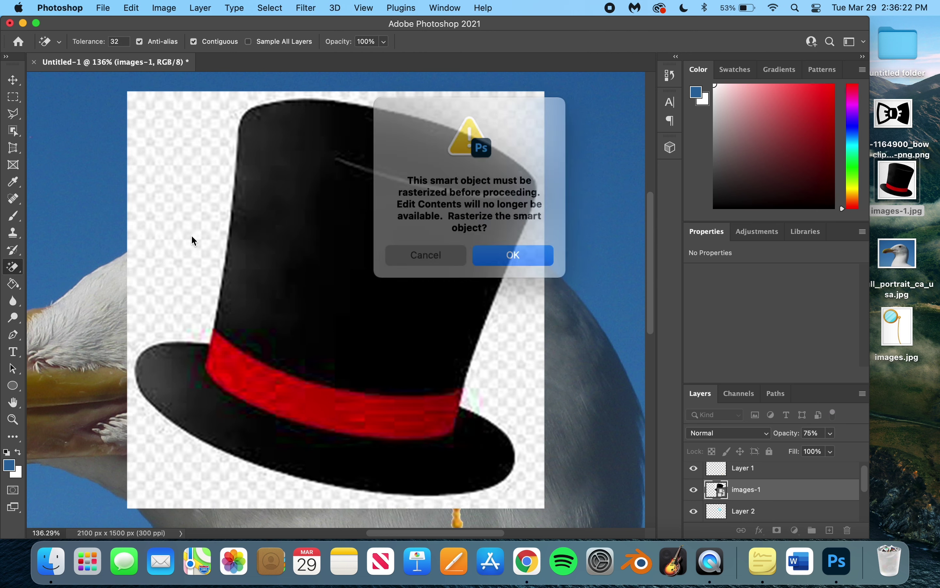
left_click(515, 255)
left_click(157, 211)
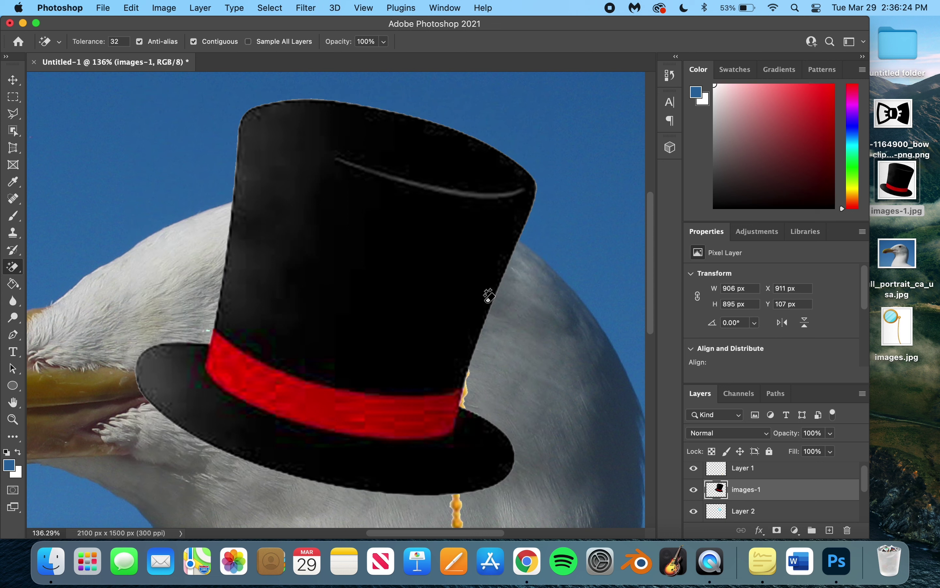
Rotate the top hat 15°
left_click(13, 97)
left_click(13, 80)
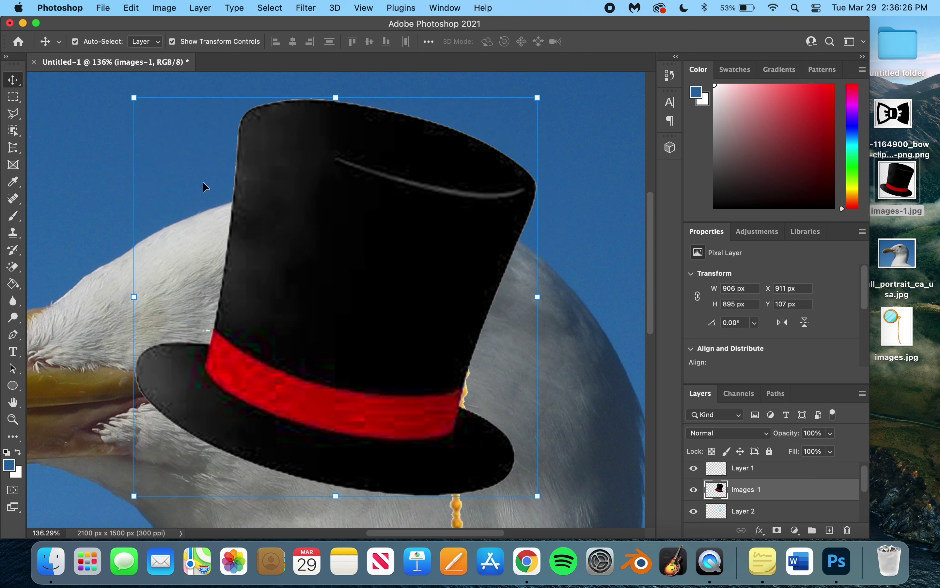
scroll(480, 364, "down", 3)
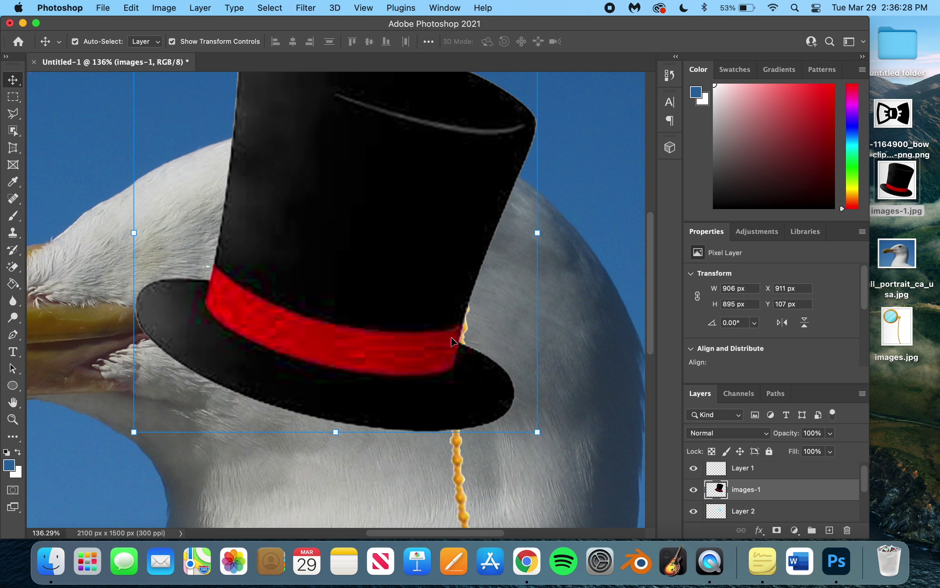
left_click(747, 324)
type("15")
key("Return")
Scale the hat to about 92%, move it onto the gull's head, then try dragging in the bow tie
scroll(460, 267, "down", 5)
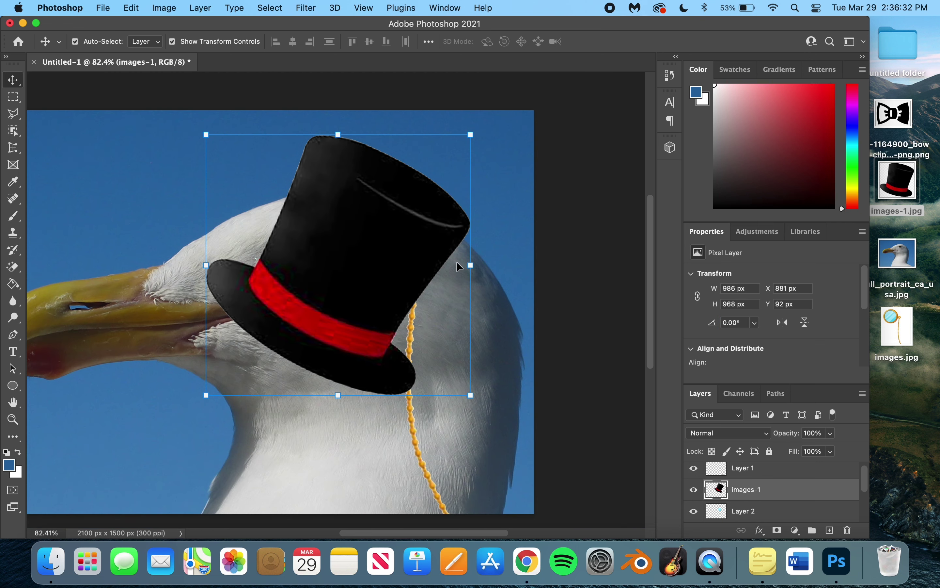
left_click_drag(460, 388, 390, 307)
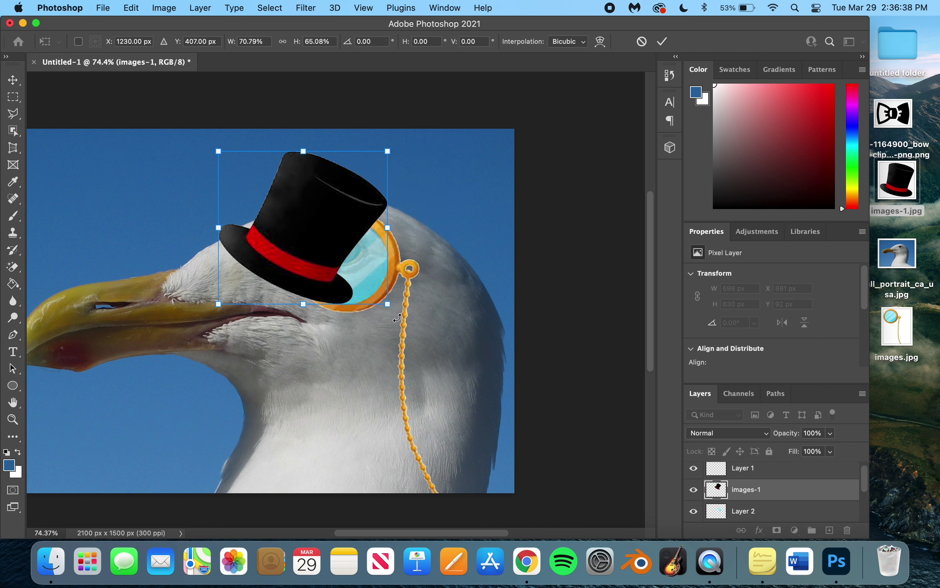
key("super+z")
left_click_drag(460, 388, 441, 369)
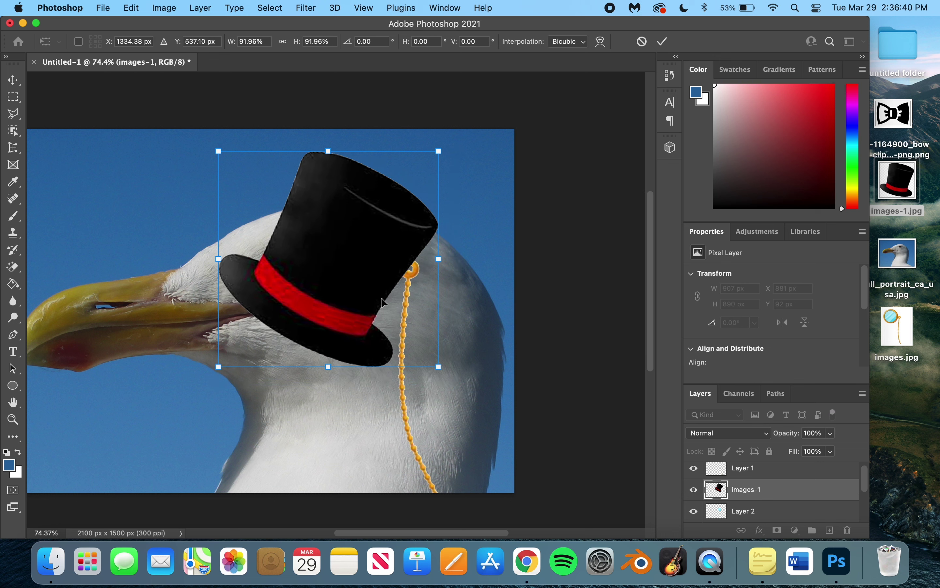
left_click_drag(384, 300, 499, 209)
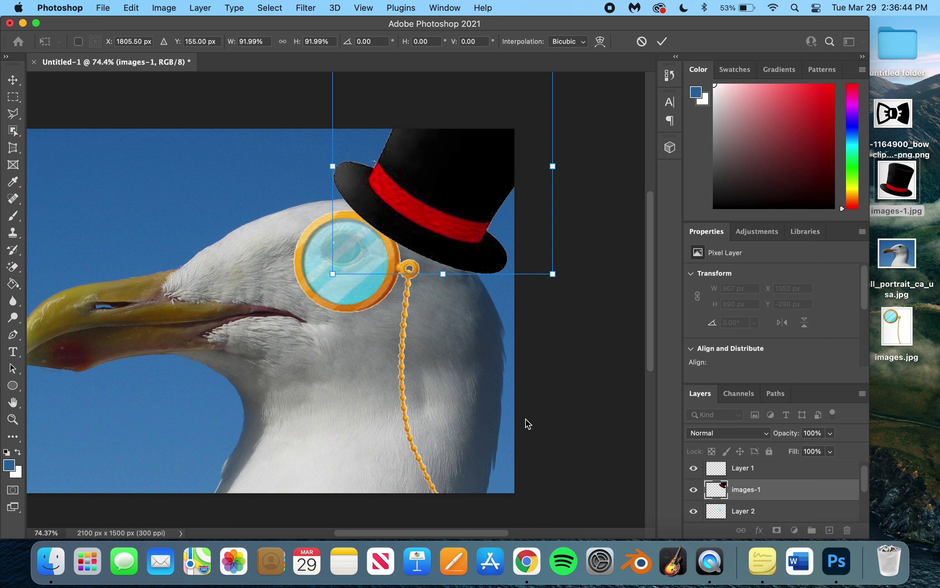
left_click_drag(895, 114, 449, 194)
left_click_drag(908, 158, 472, 206)
Commit the hat's size and position, then drop the bow-tie image into the composition
key("Return")
left_click(415, 342)
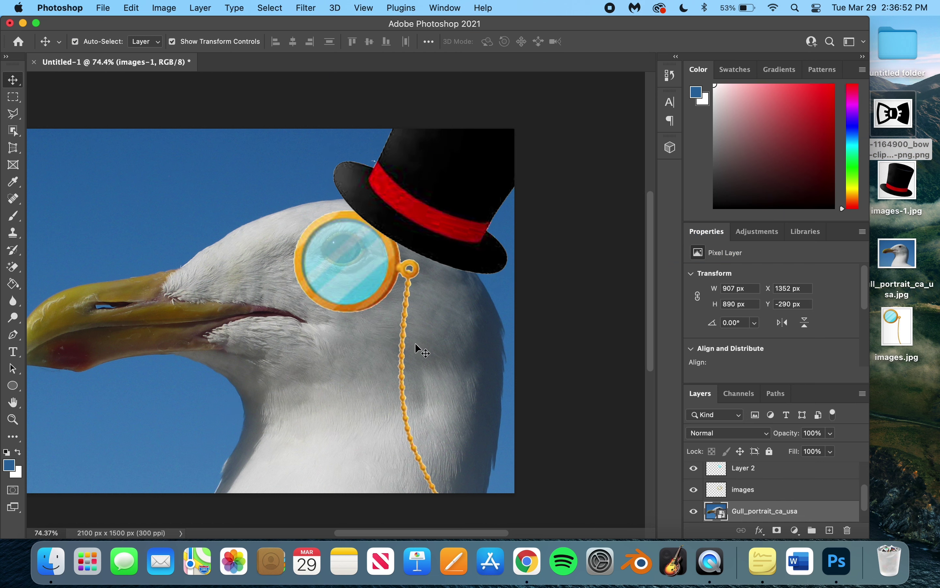
left_click_drag(830, 132, 117, 372)
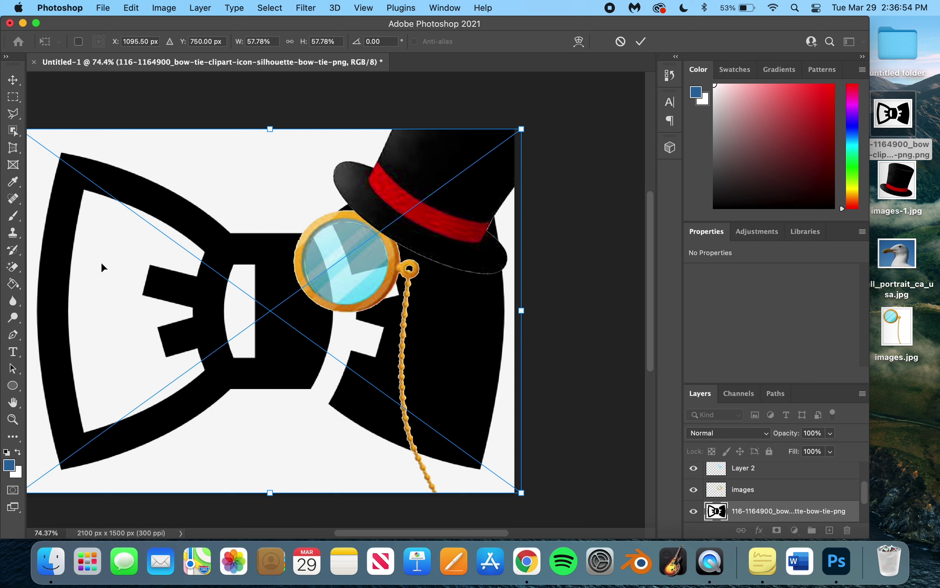
Rasterize the bow tie and Magic Erase its white background, left-wing fill and centre piece
left_click(13, 267)
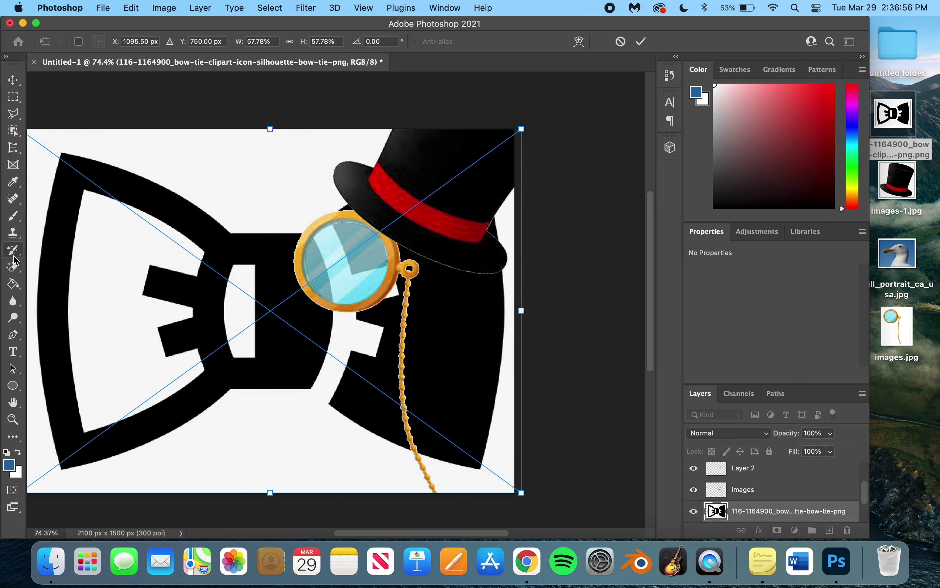
left_click(133, 287)
left_click(493, 247)
left_click(264, 162)
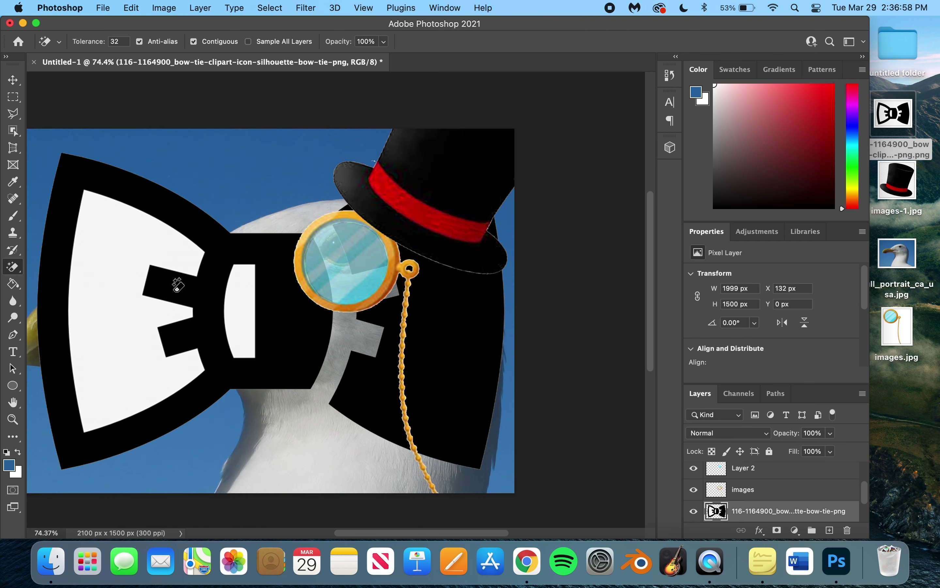
left_click(144, 272)
left_click(235, 286)
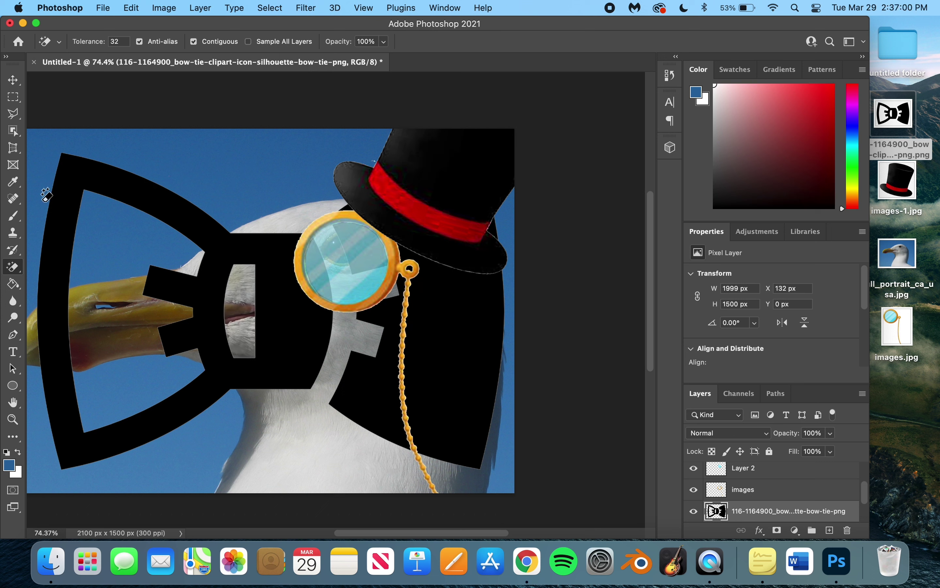
Scale the bow tie down to about 25% and set it on the gull's throat below the beak
left_click(13, 80)
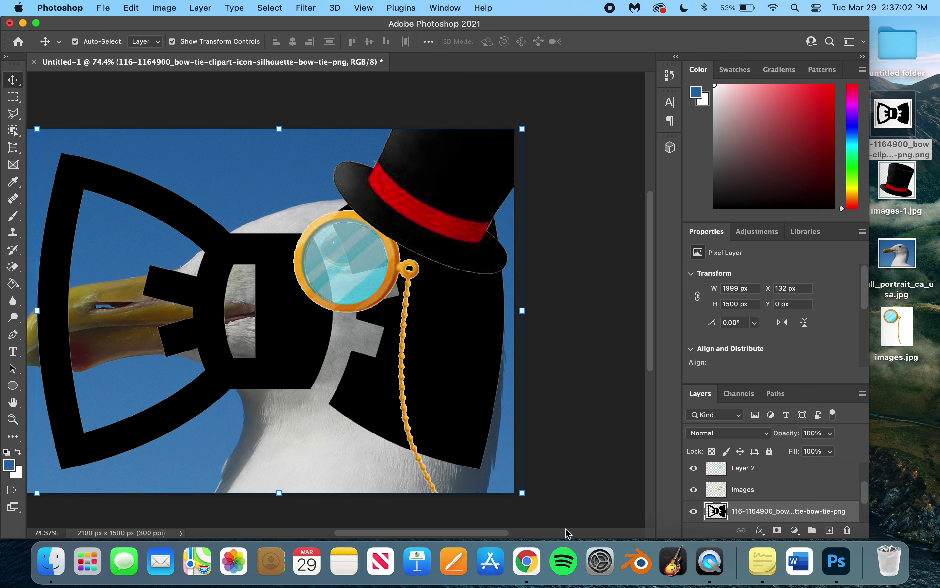
left_click_drag(523, 492, 327, 346)
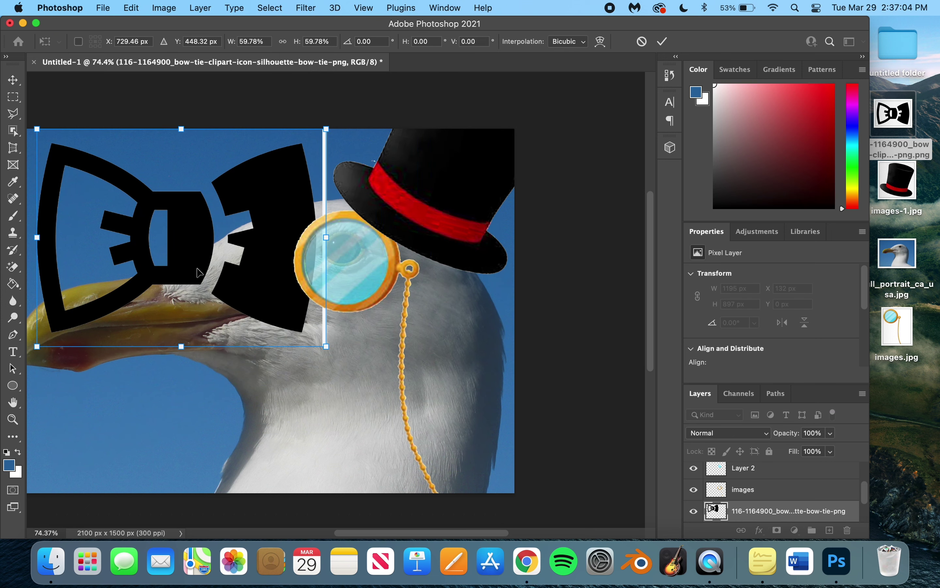
left_click_drag(199, 272, 260, 454)
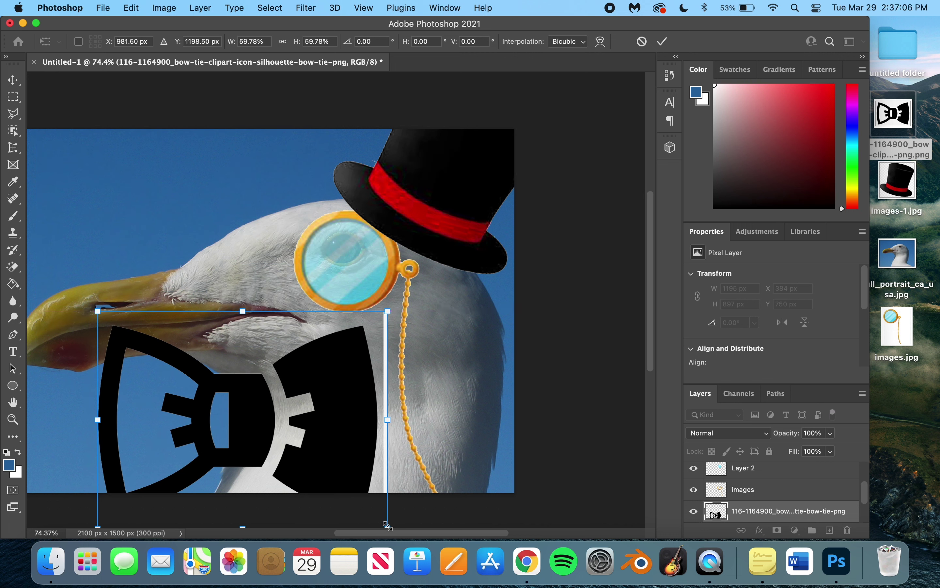
left_click_drag(388, 526, 291, 455)
left_click_drag(294, 383, 245, 412)
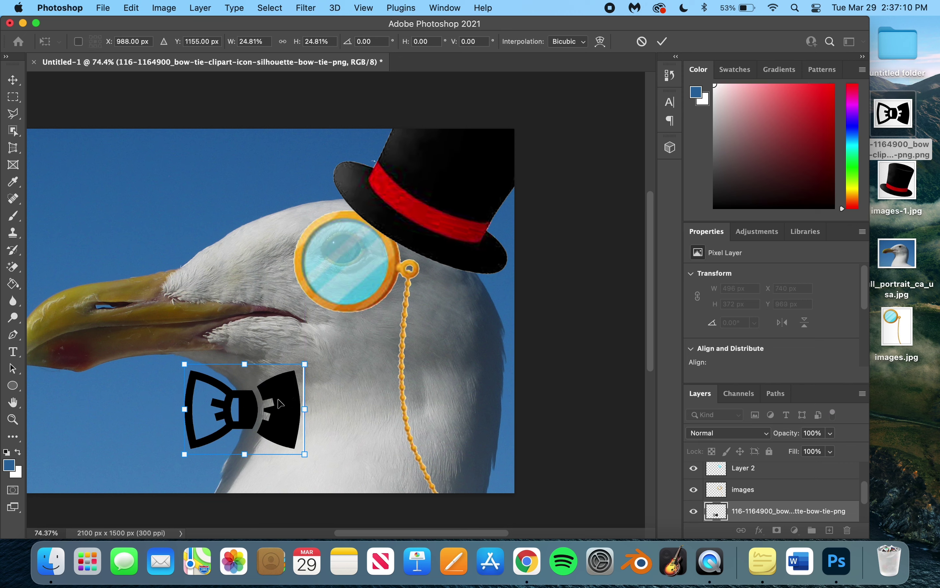